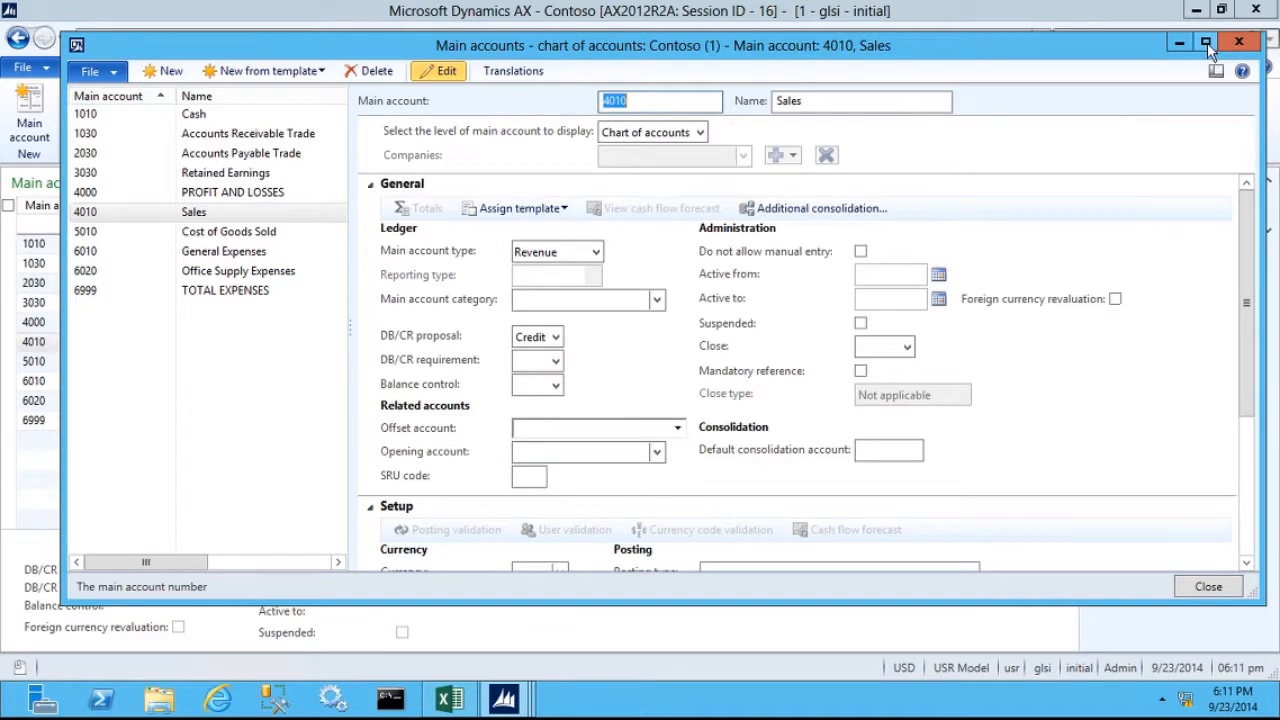
- Display the Sales main account at the Companies level and add company GLSI to it
click(1207, 42)
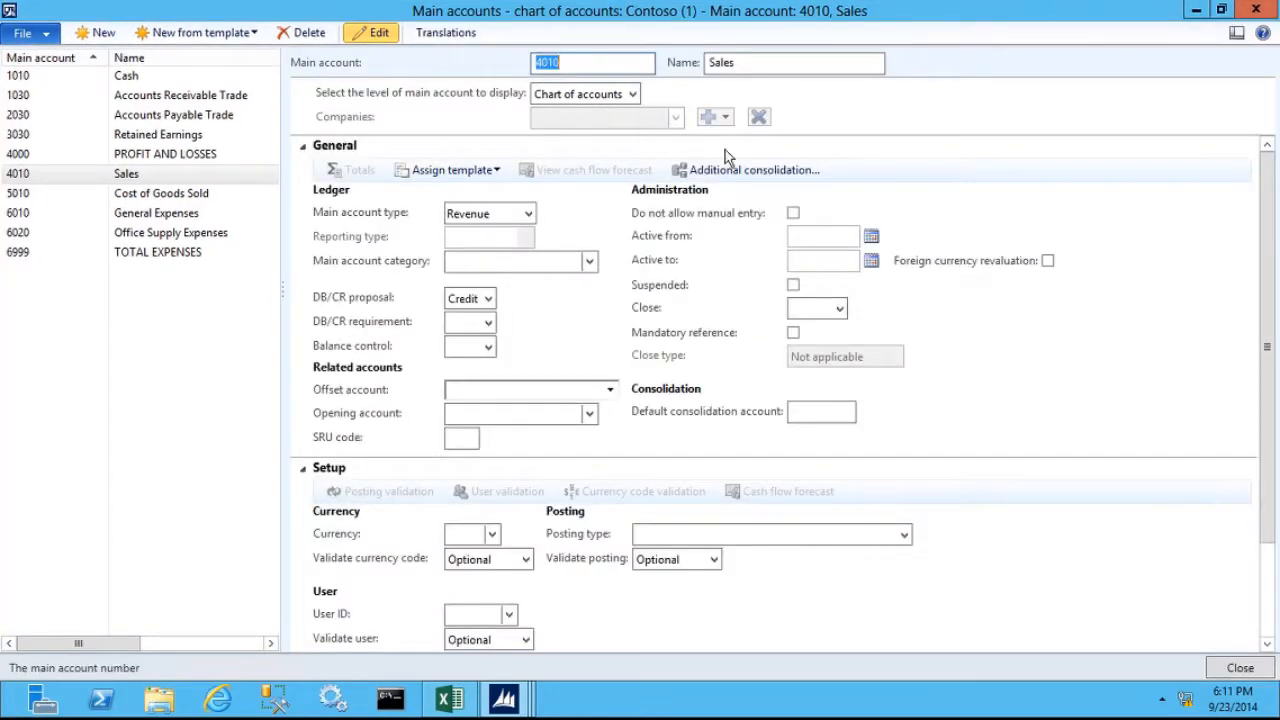
click(633, 94)
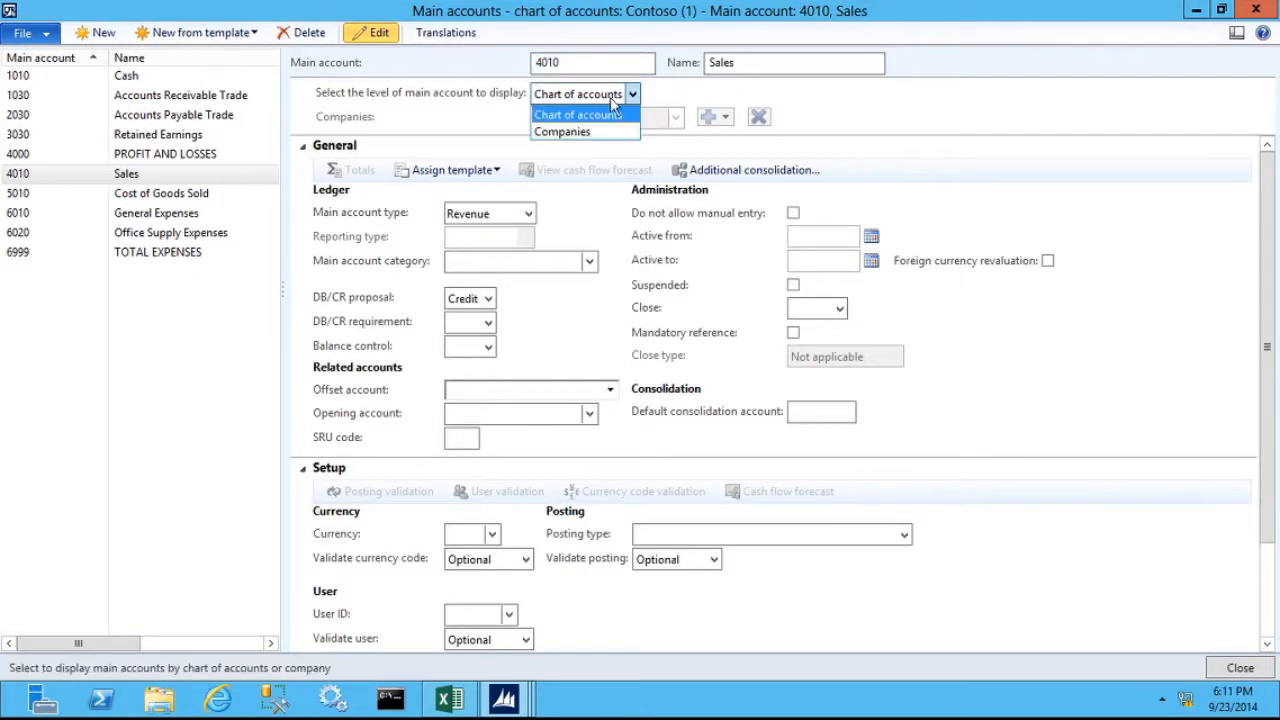
click(565, 131)
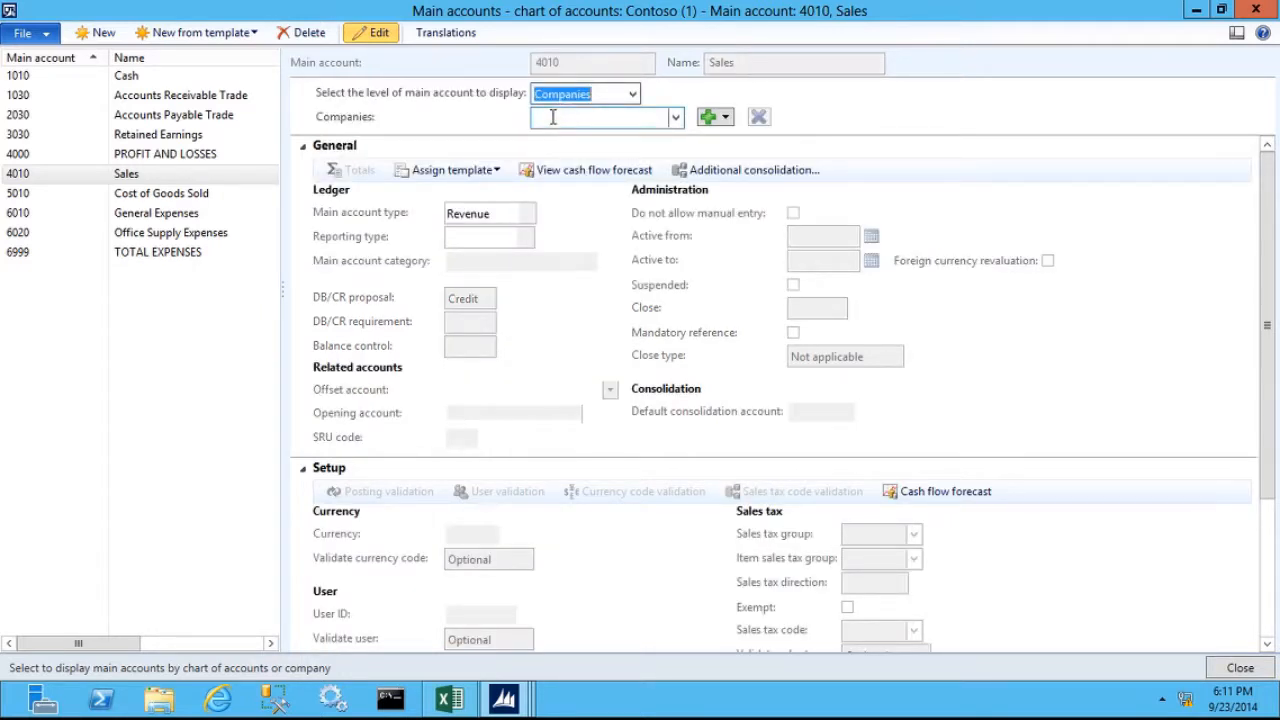
click(677, 118)
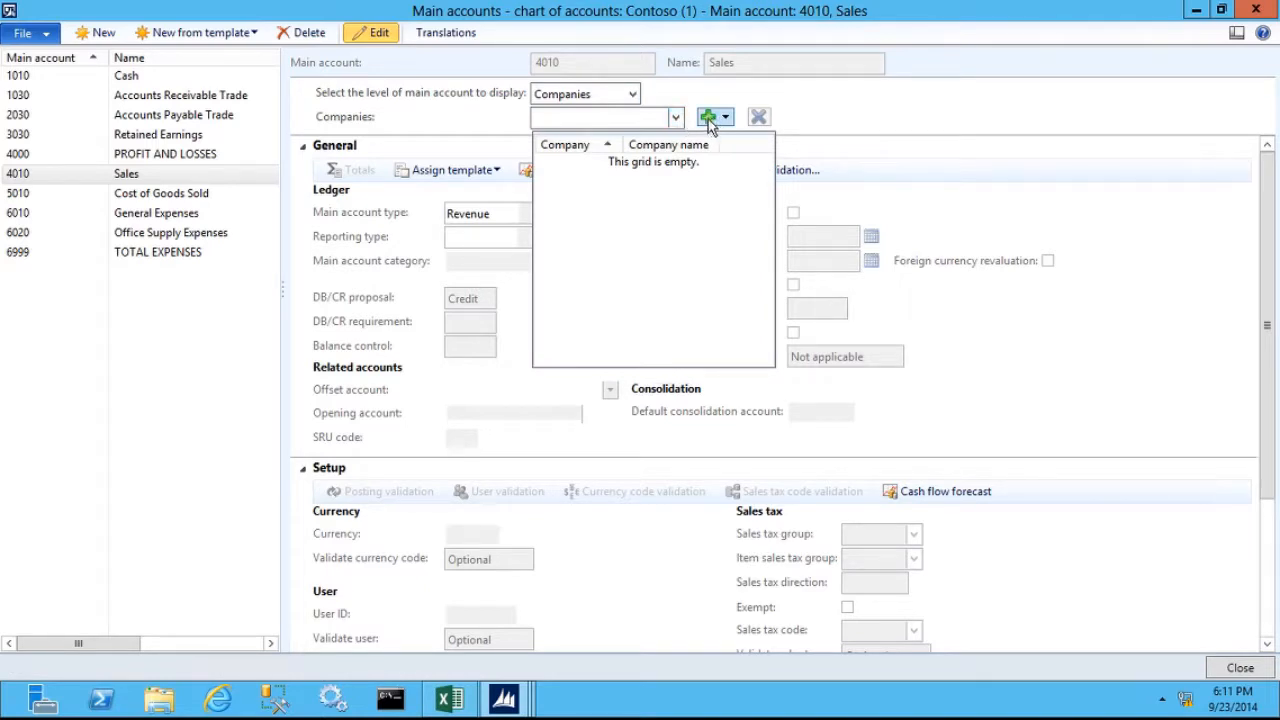
click(712, 120)
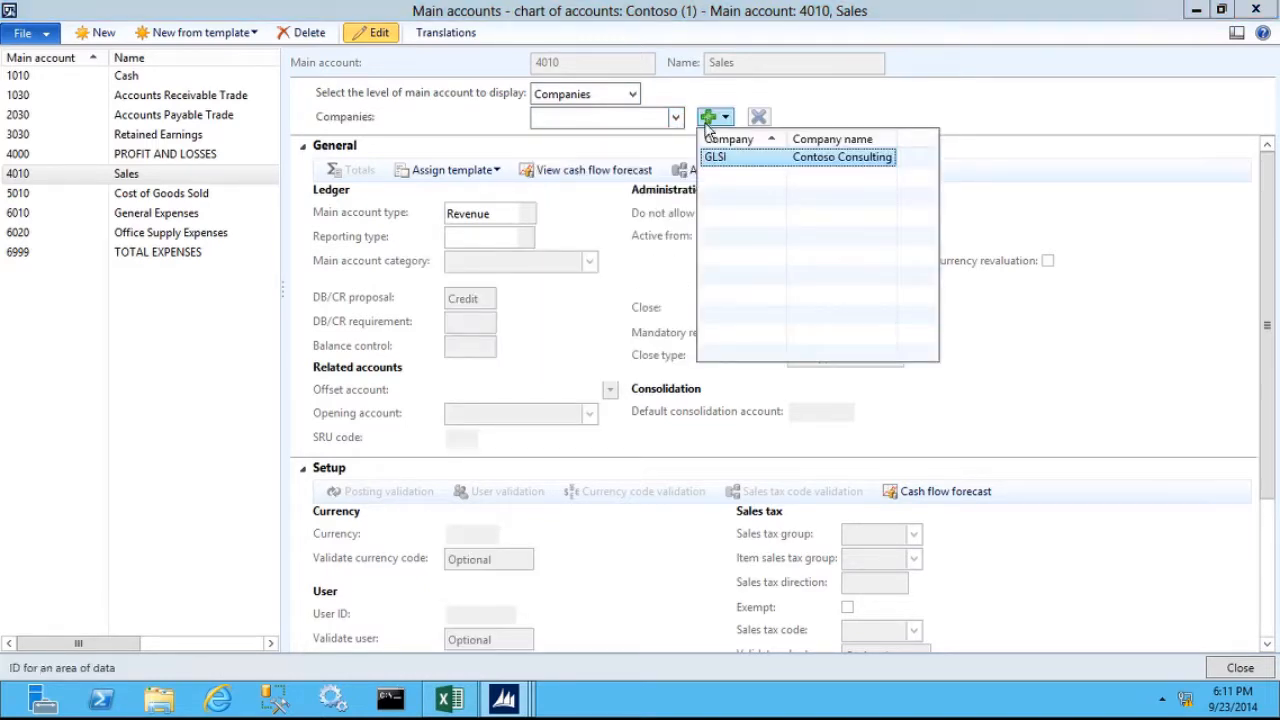
click(731, 162)
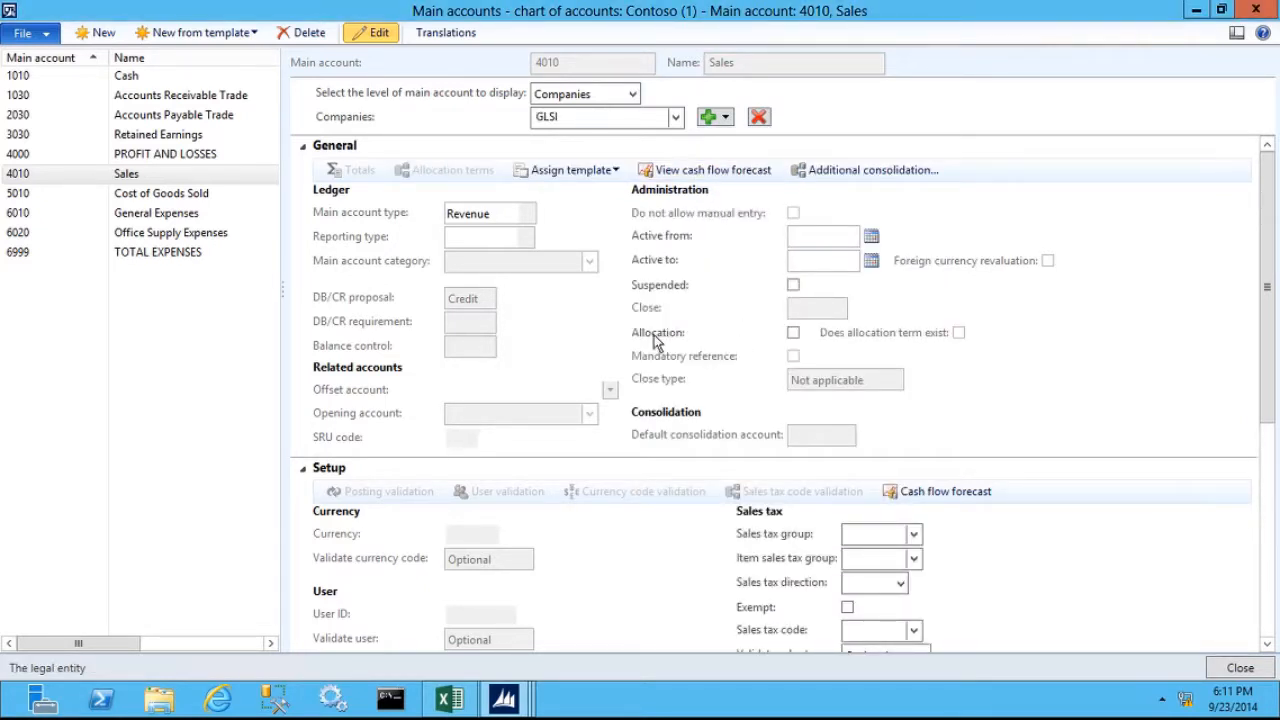
- Enable allocation for the Sales account in GLSI and set the percent in its allocation terms to 50
click(794, 333)
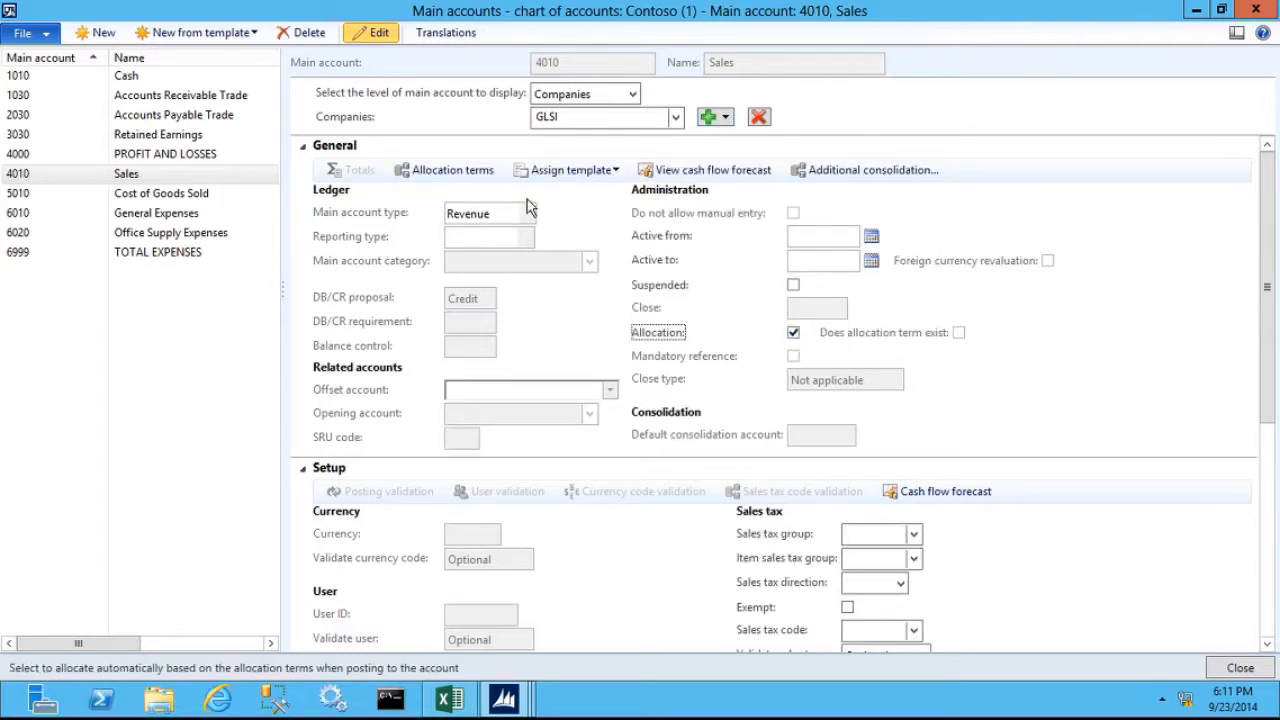
click(438, 173)
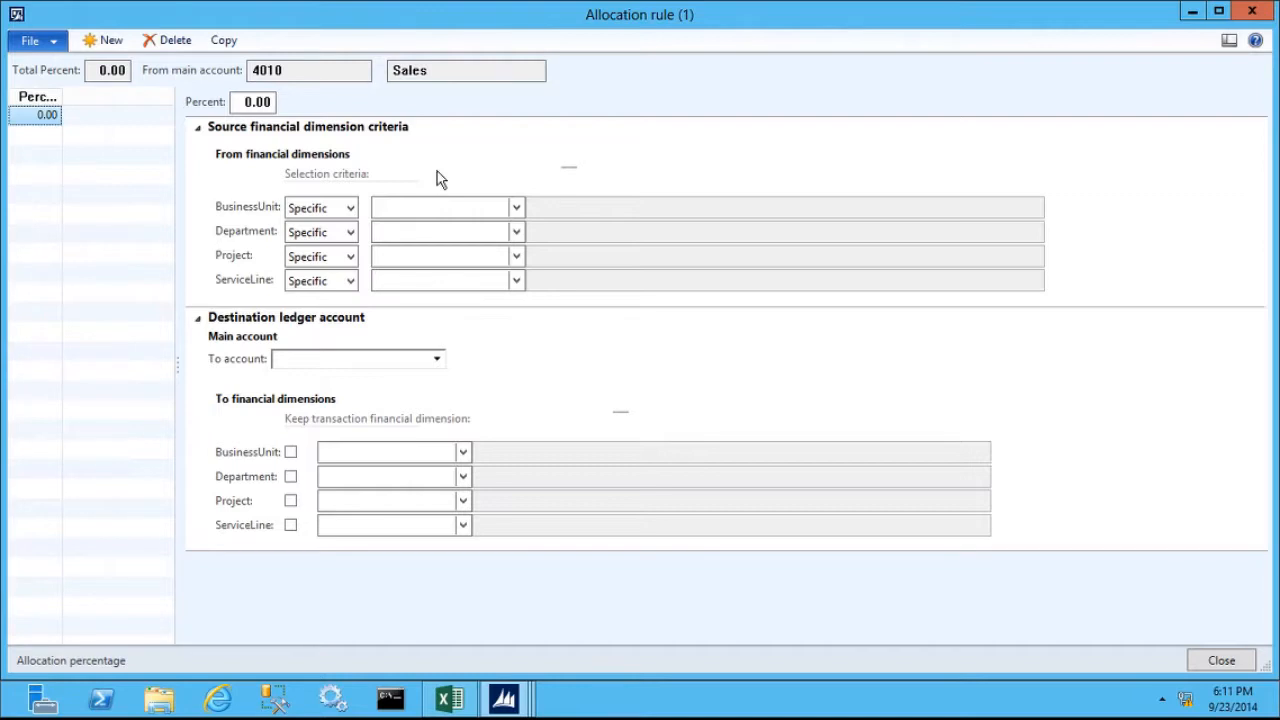
click(238, 102)
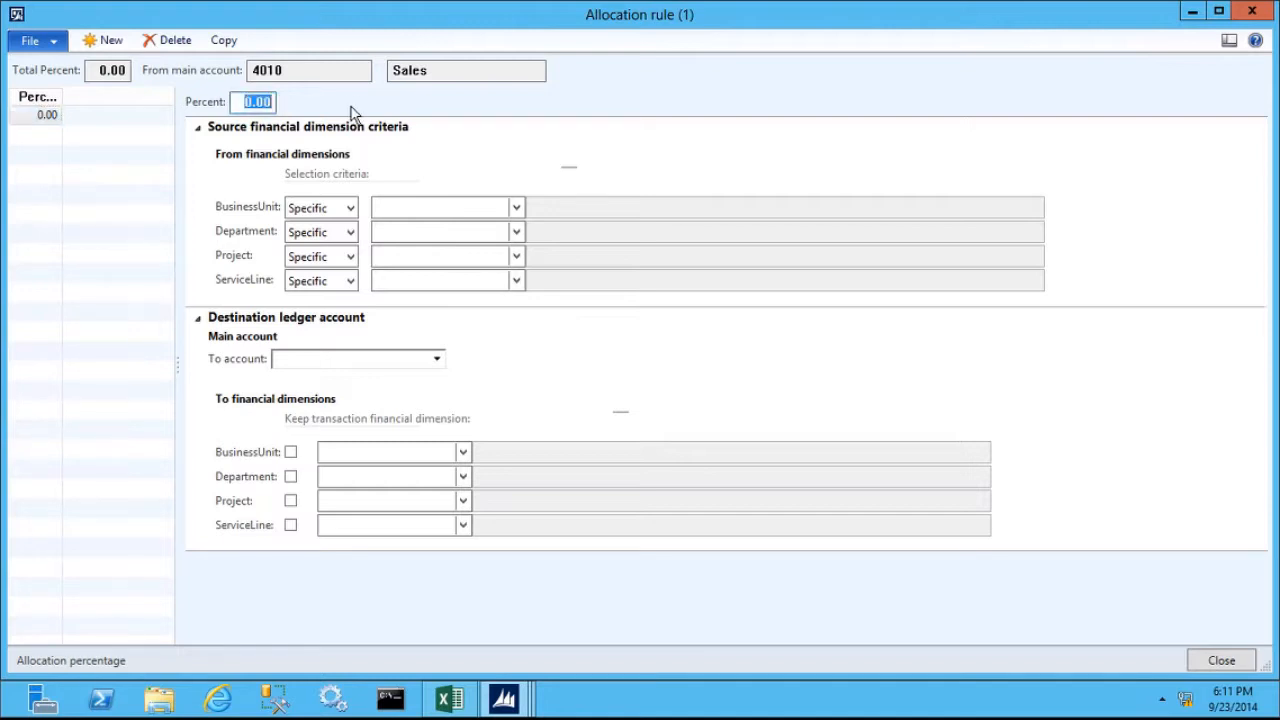
text(50)
key(Tab)
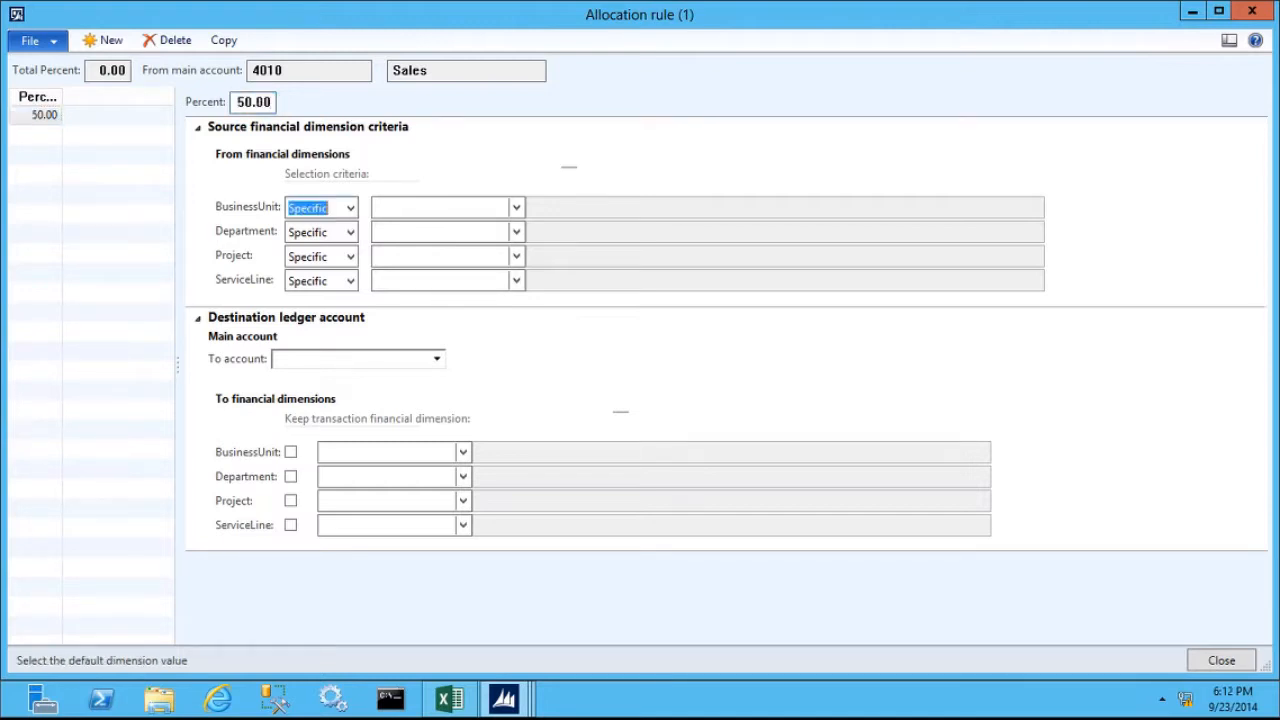
- Set the source selection criteria for BusinessUnit, Project and ServiceLine to Unspecific
click(350, 208)
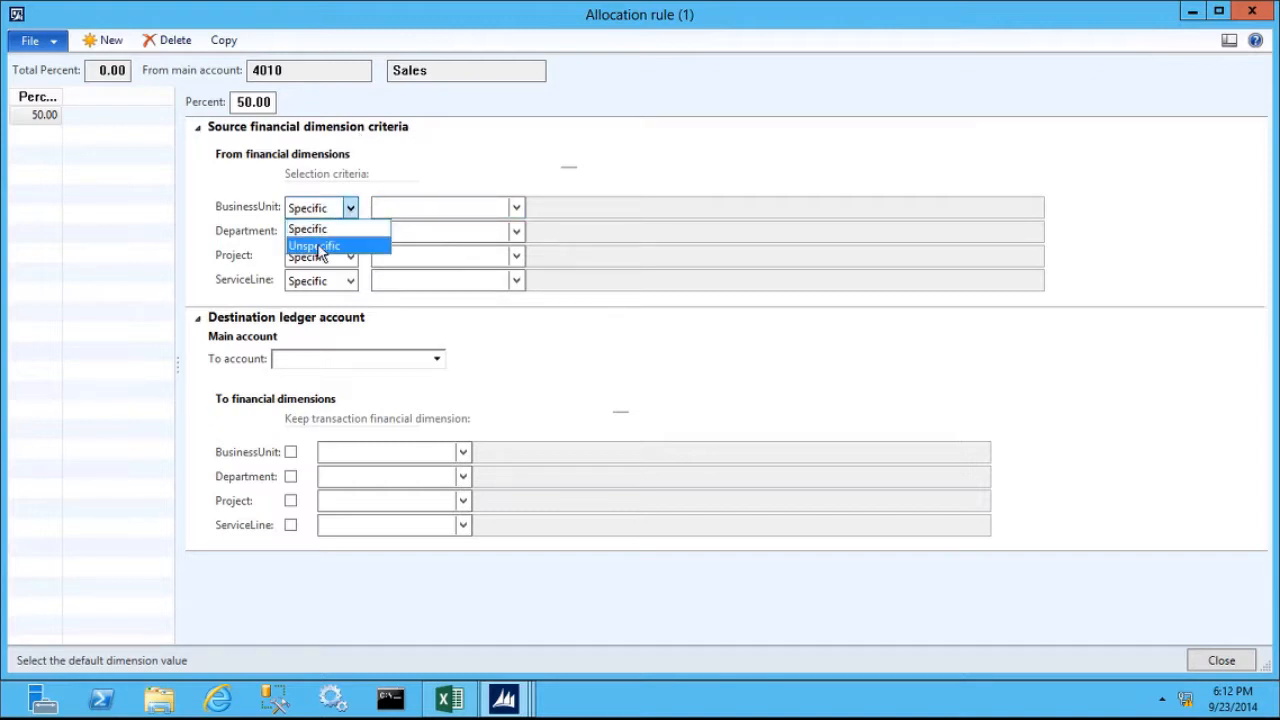
click(318, 247)
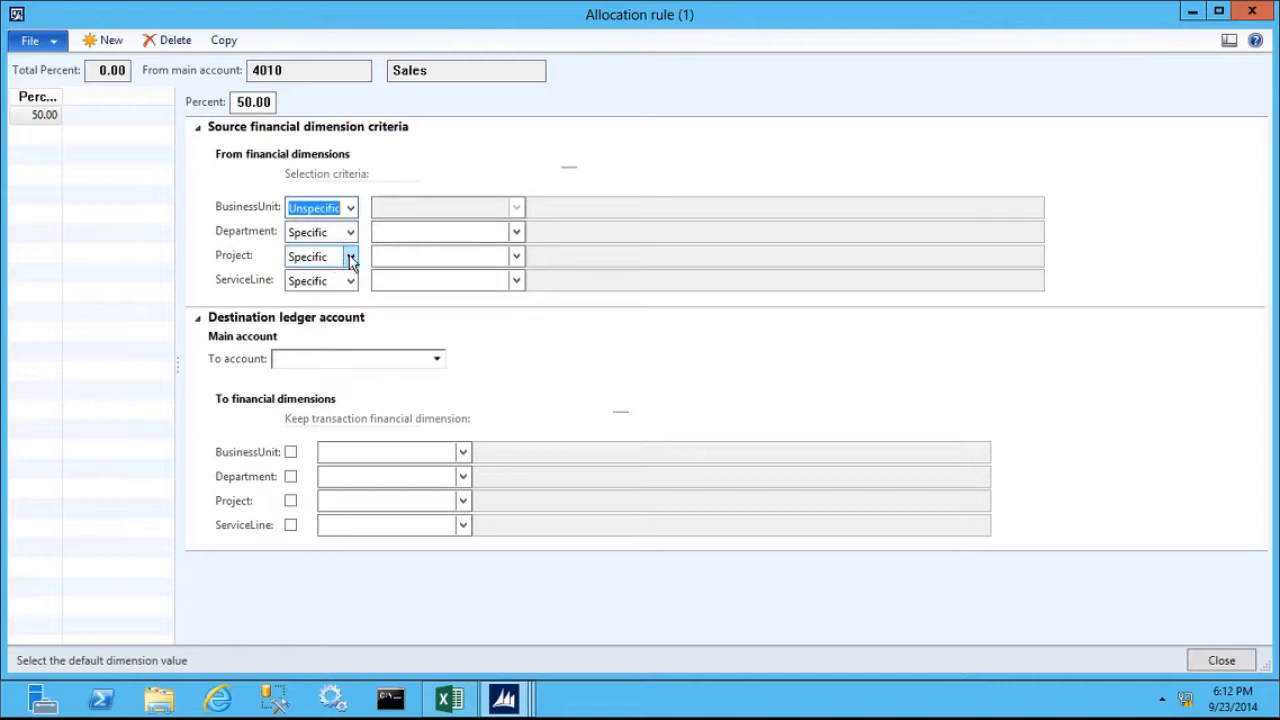
click(350, 257)
click(315, 294)
click(350, 281)
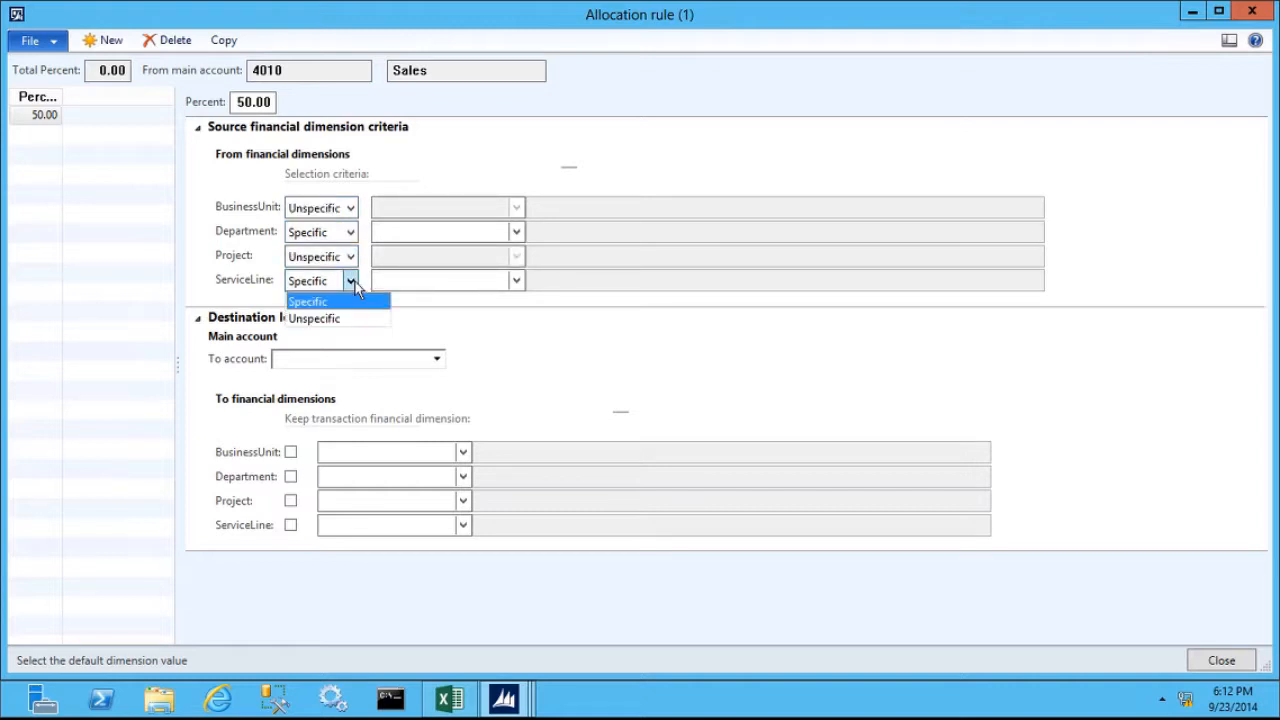
click(320, 328)
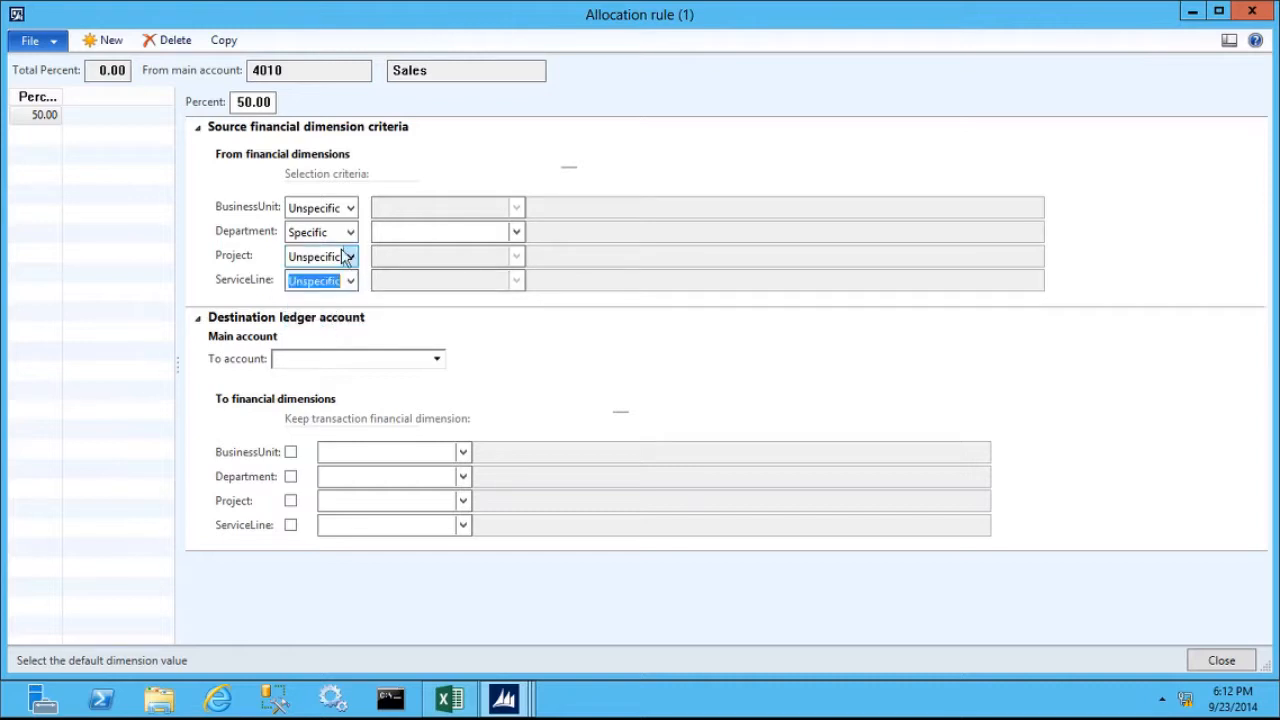
- Choose department 022, Sales & Marketing, as the rule's specific source department
click(395, 232)
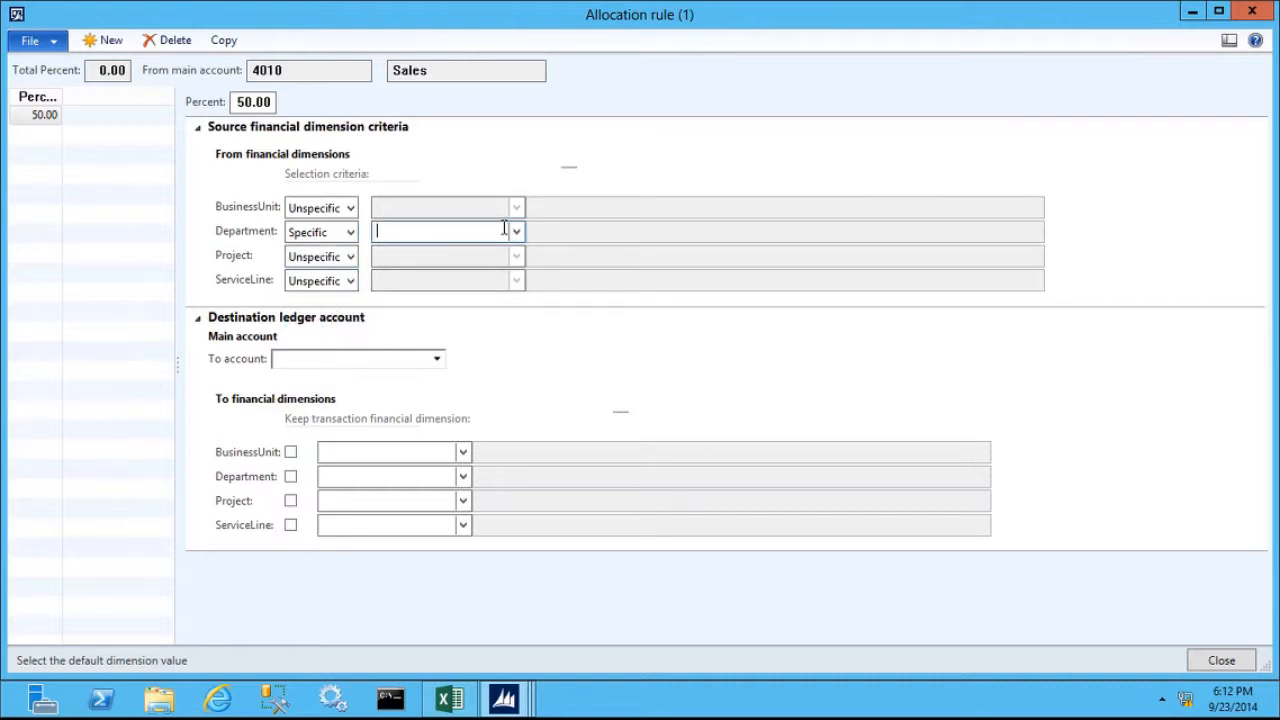
click(516, 232)
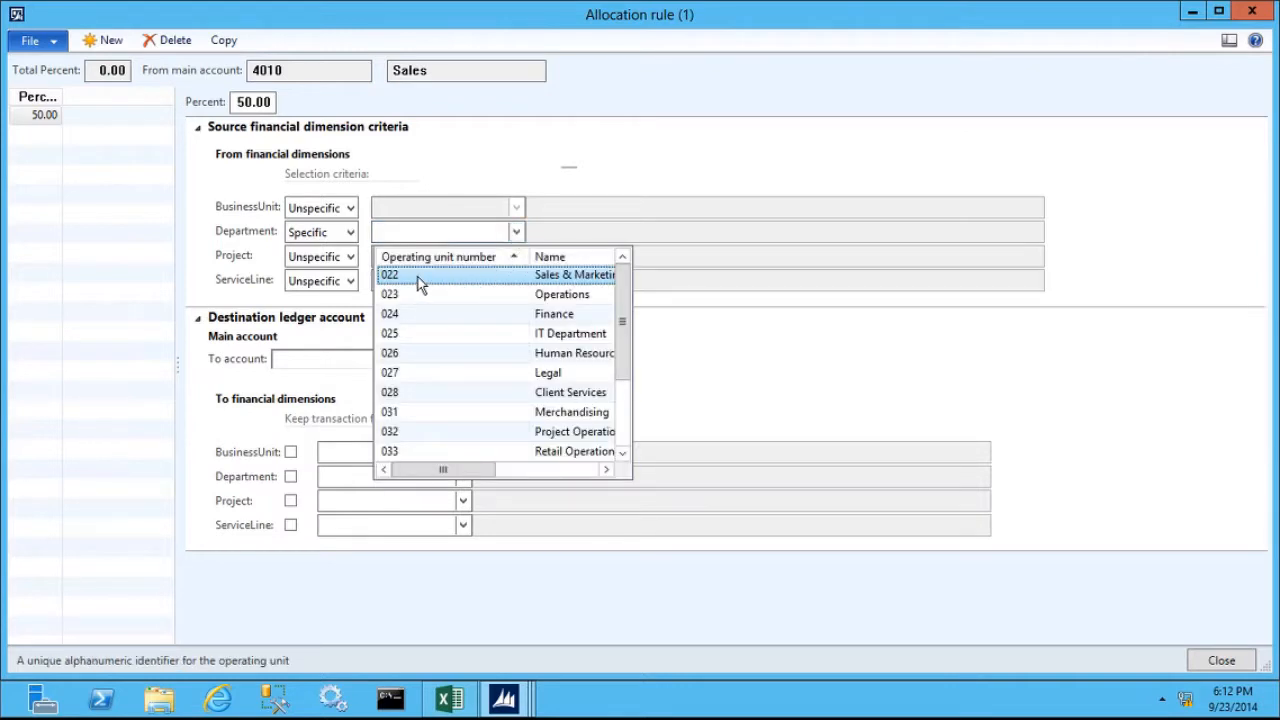
click(418, 276)
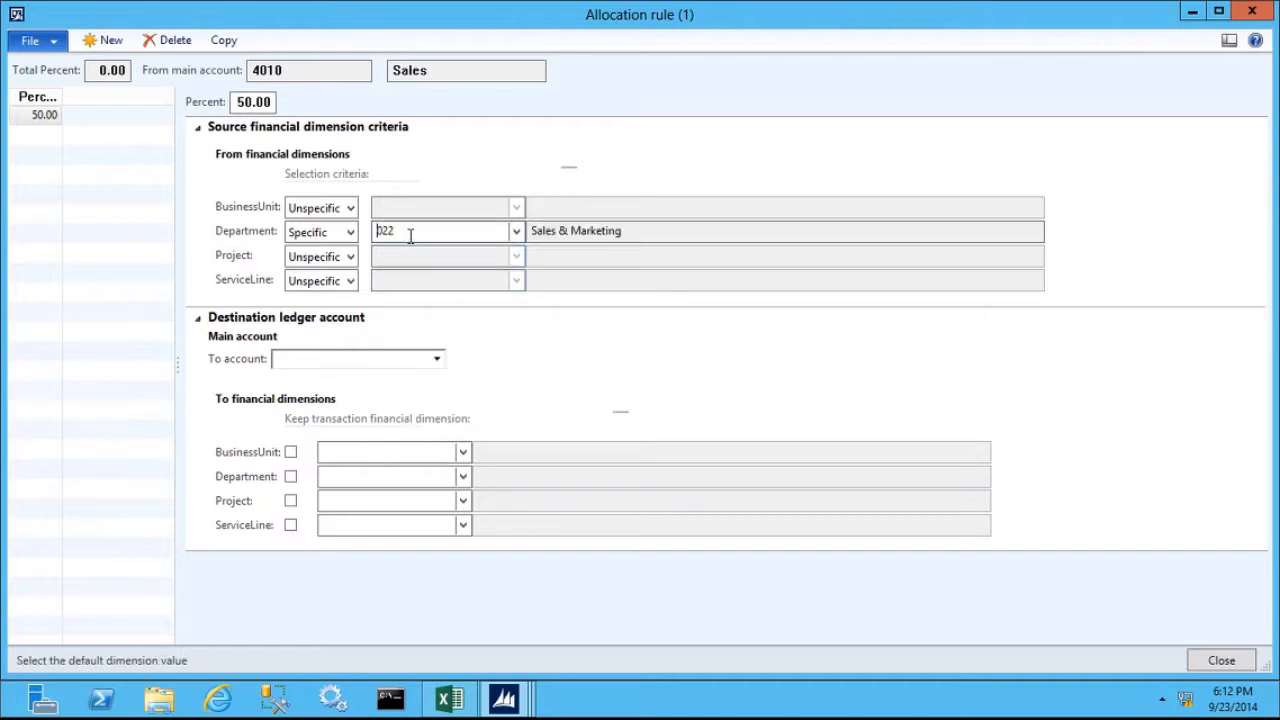
- Set the destination main account to 4010 and dismiss the resulting message
click(328, 366)
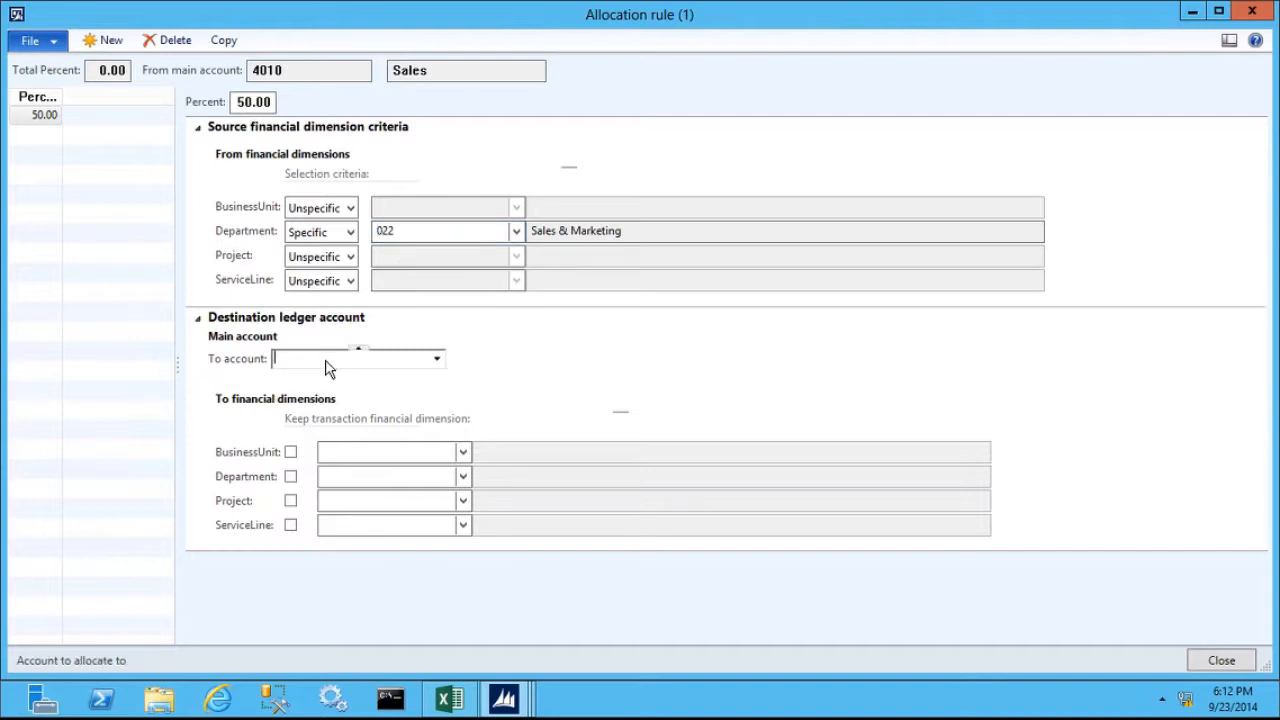
text(4)
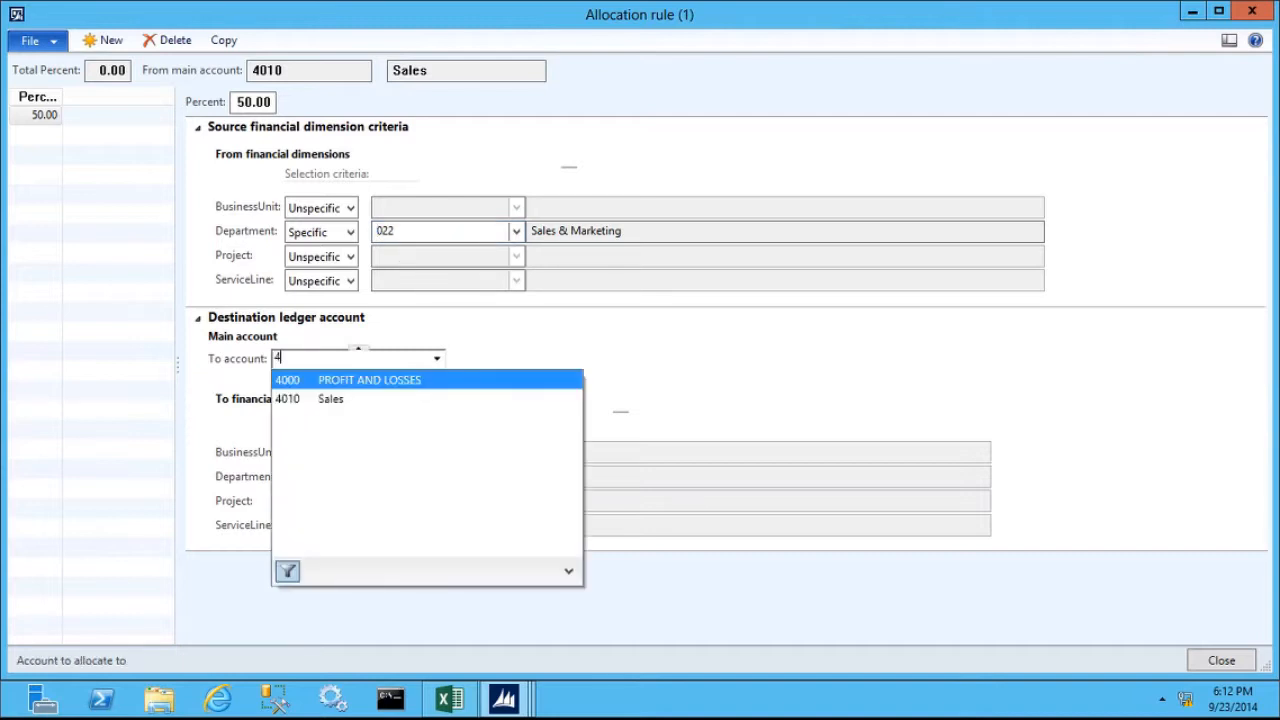
key(Down)
key(Return)
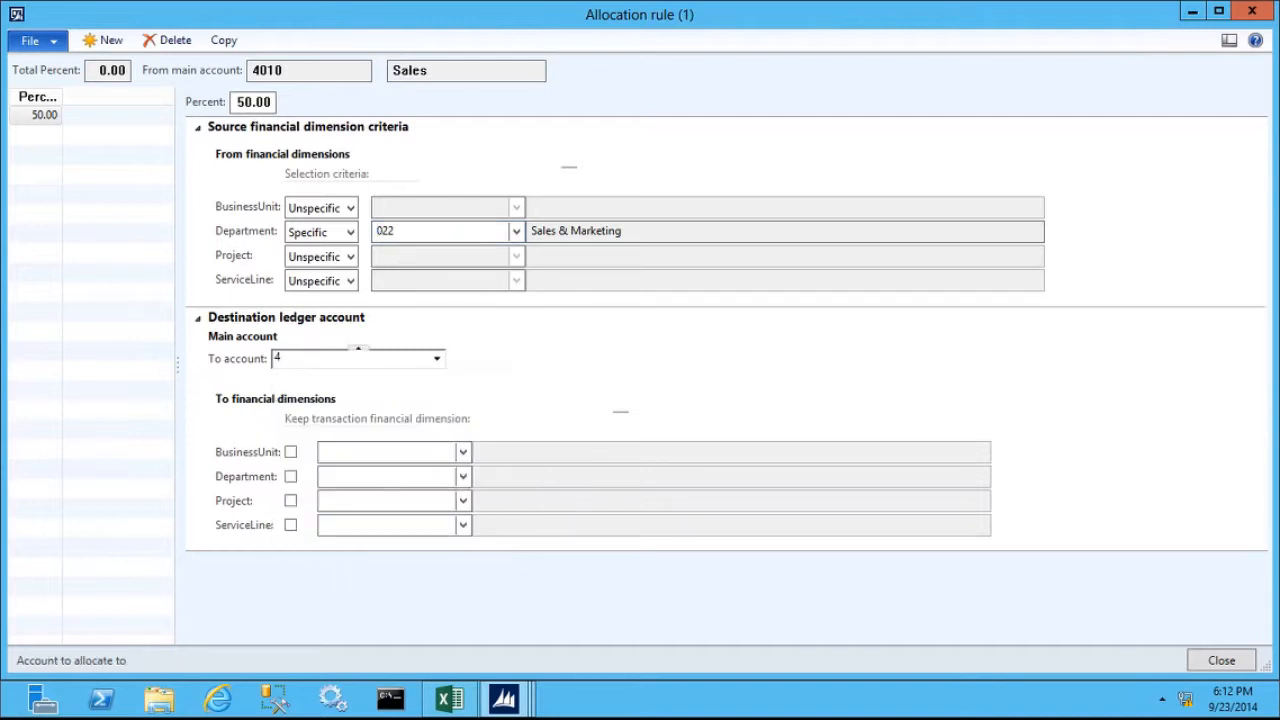
click(110, 182)
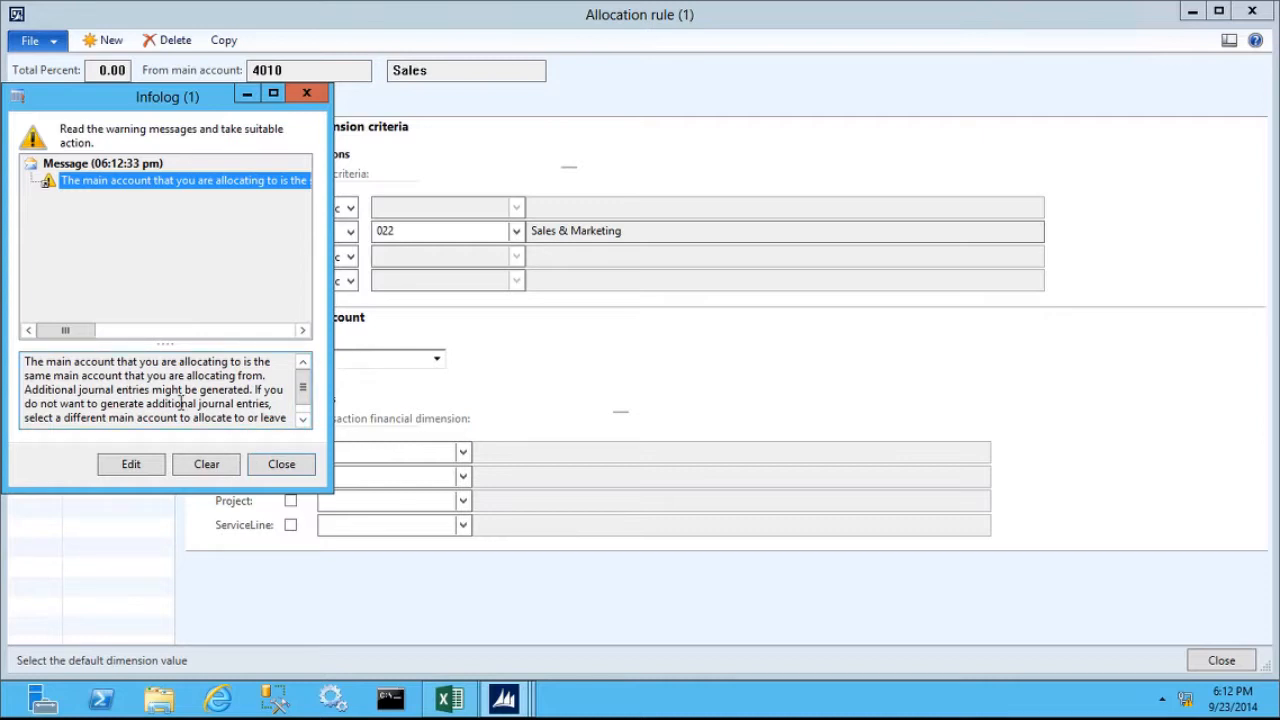
click(283, 468)
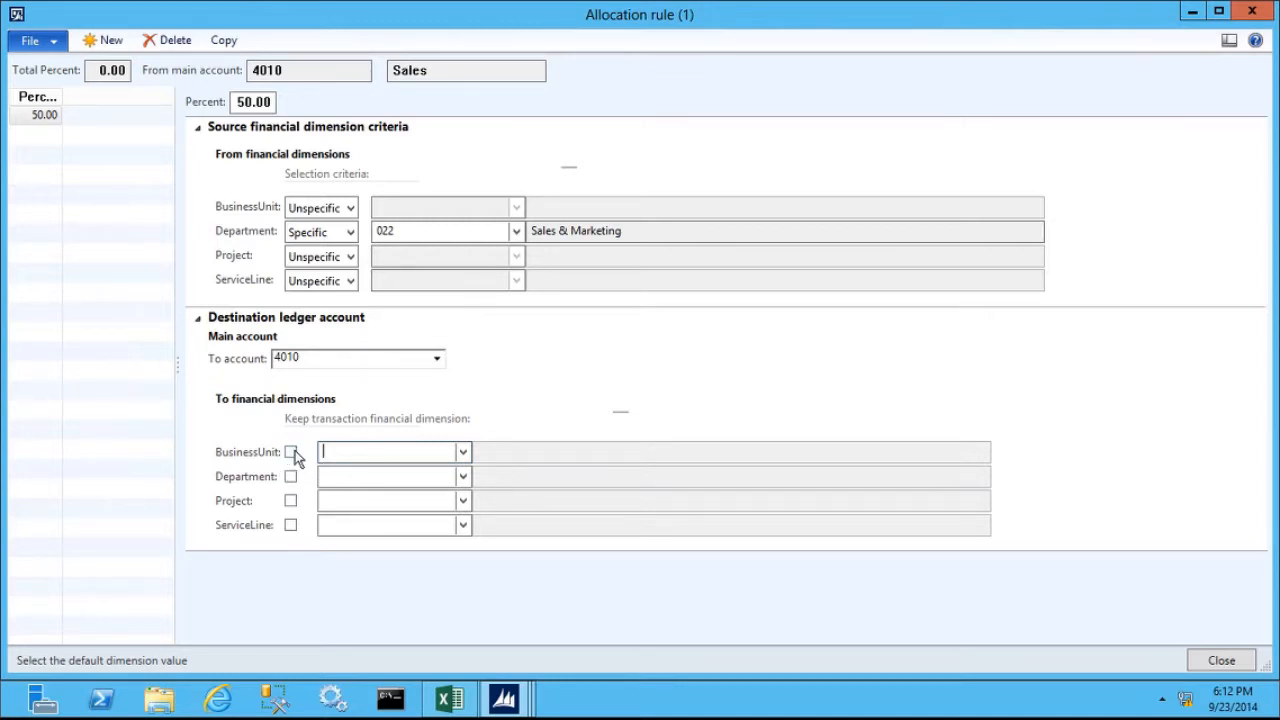
- Keep the transaction financial dimension for BusinessUnit, Department, ServiceLine and Project in the destination ledger account
click(291, 453)
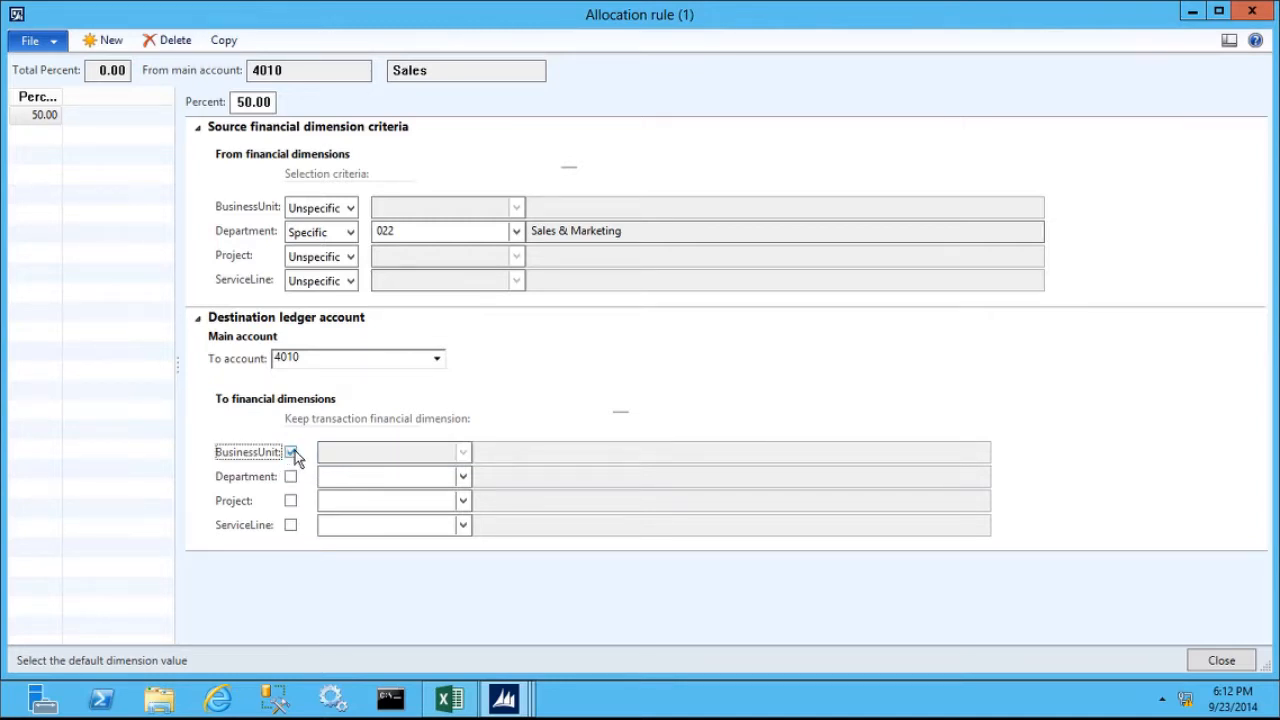
click(291, 478)
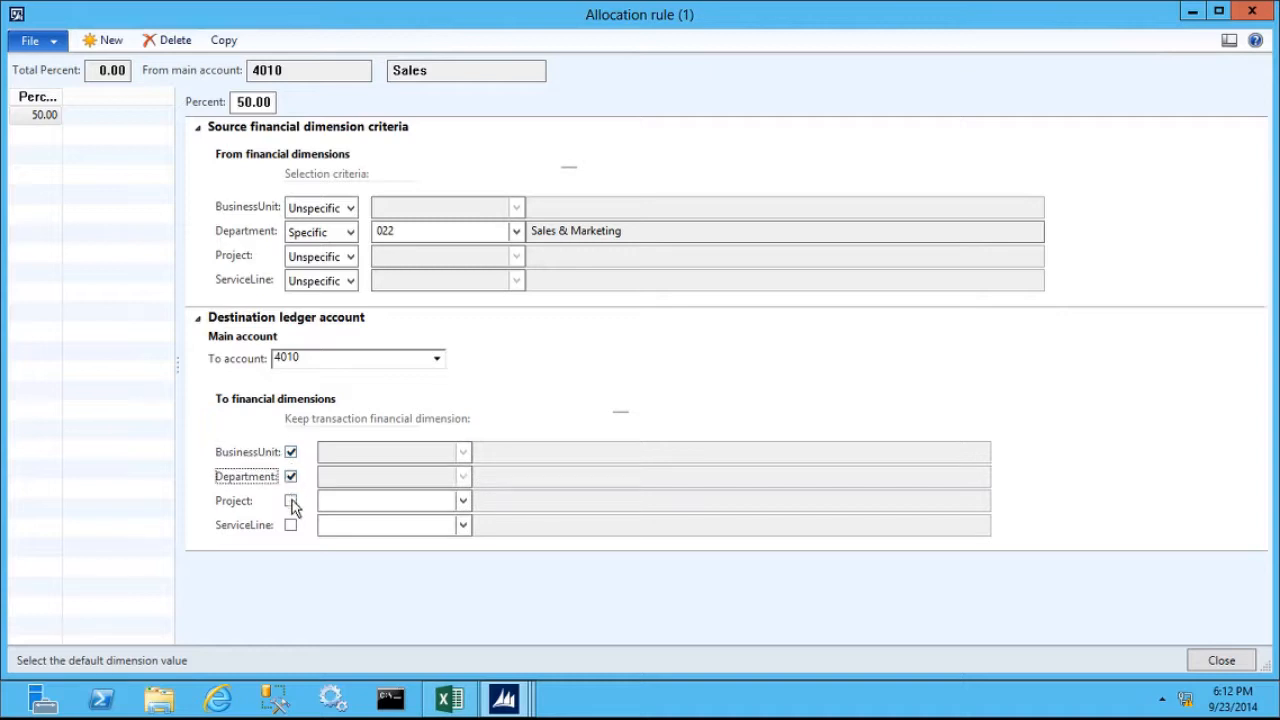
click(291, 526)
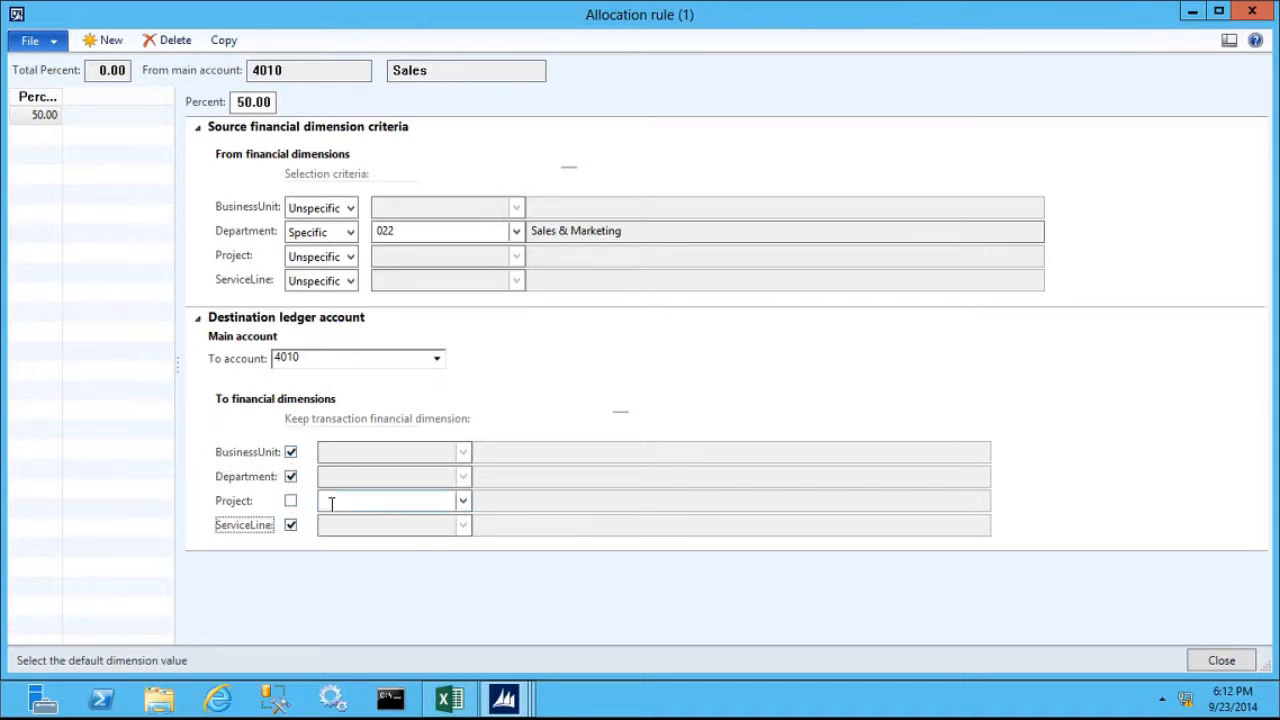
click(331, 503)
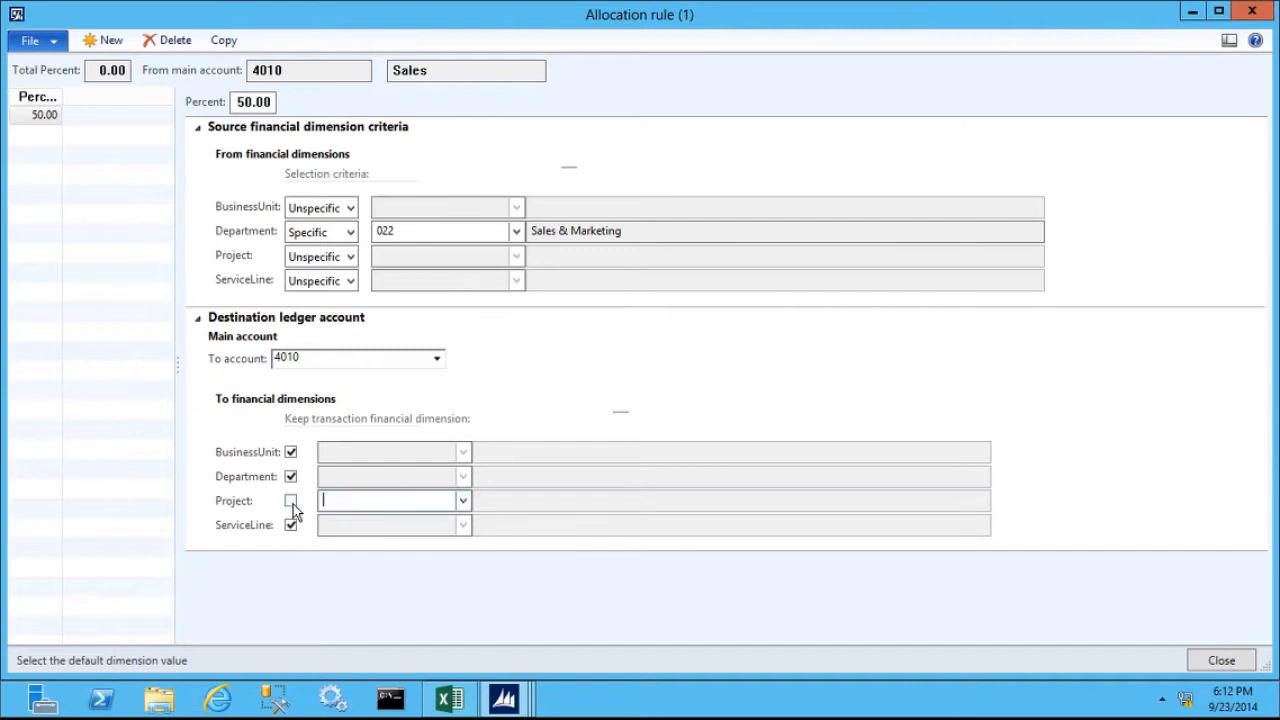
click(463, 501)
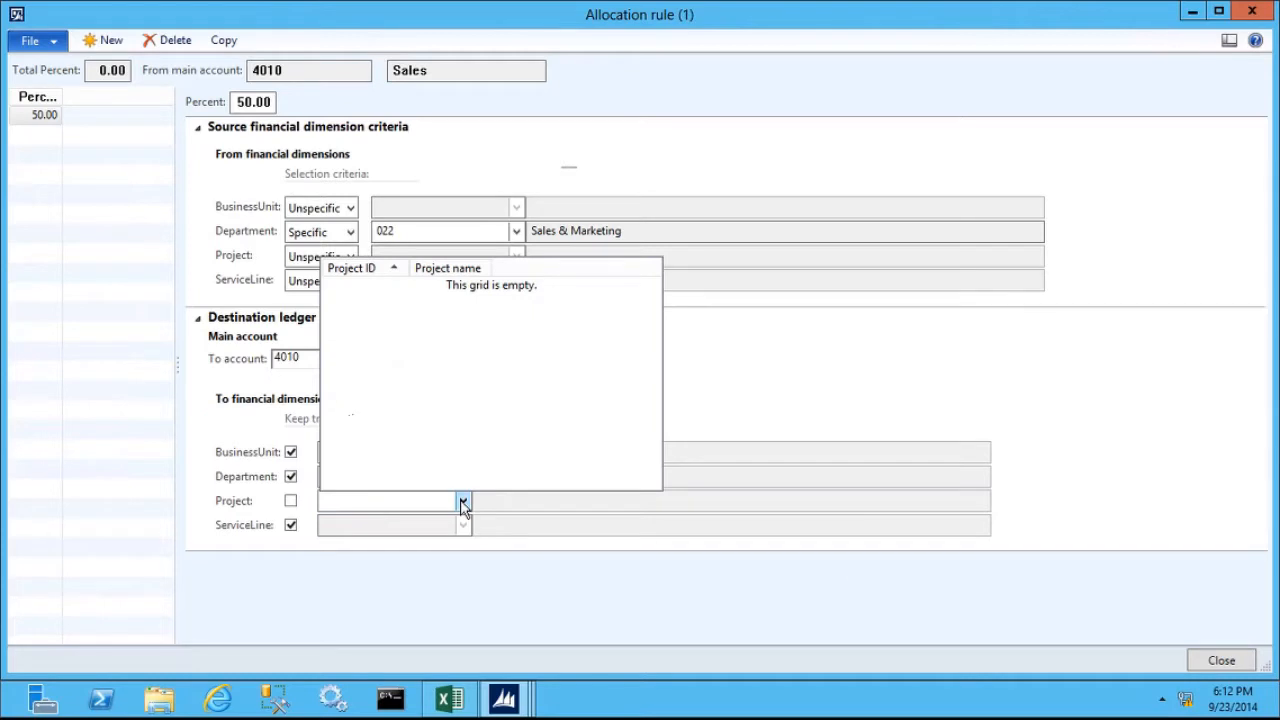
click(343, 503)
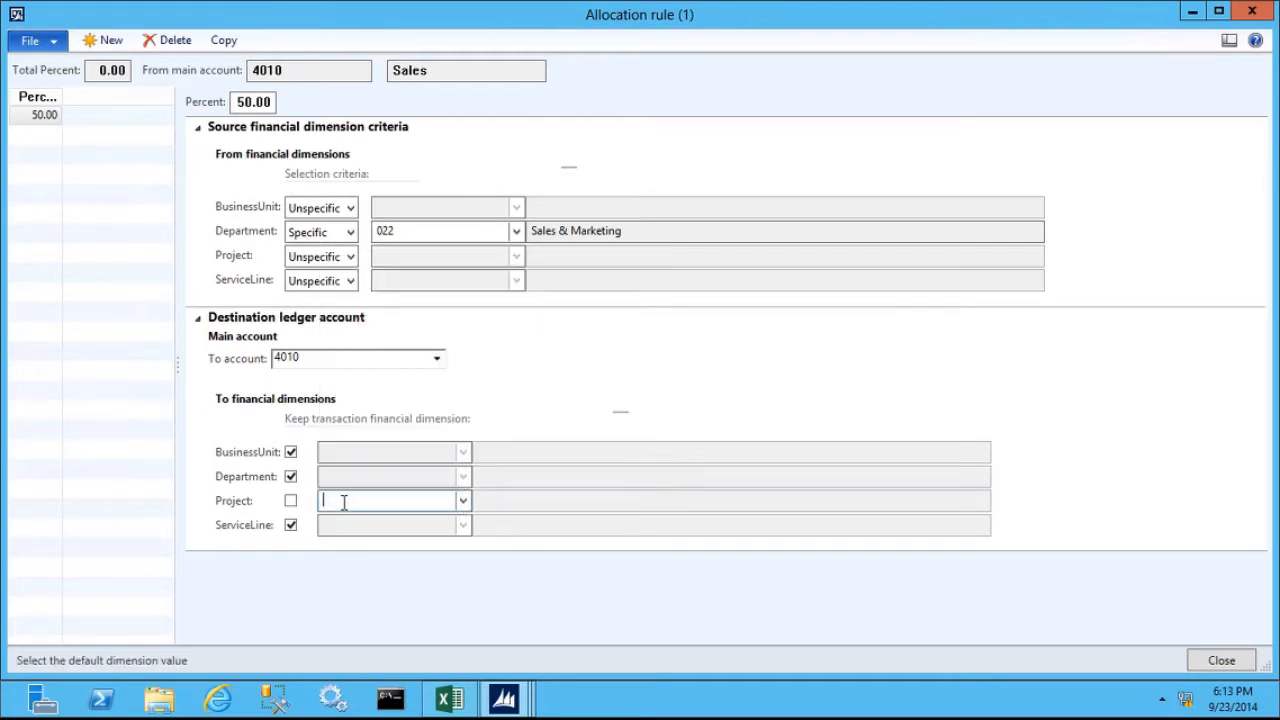
click(290, 501)
- Stop keeping the transaction's BusinessUnit in the destination and assign business unit 005, Electronics, instead
click(290, 452)
click(463, 452)
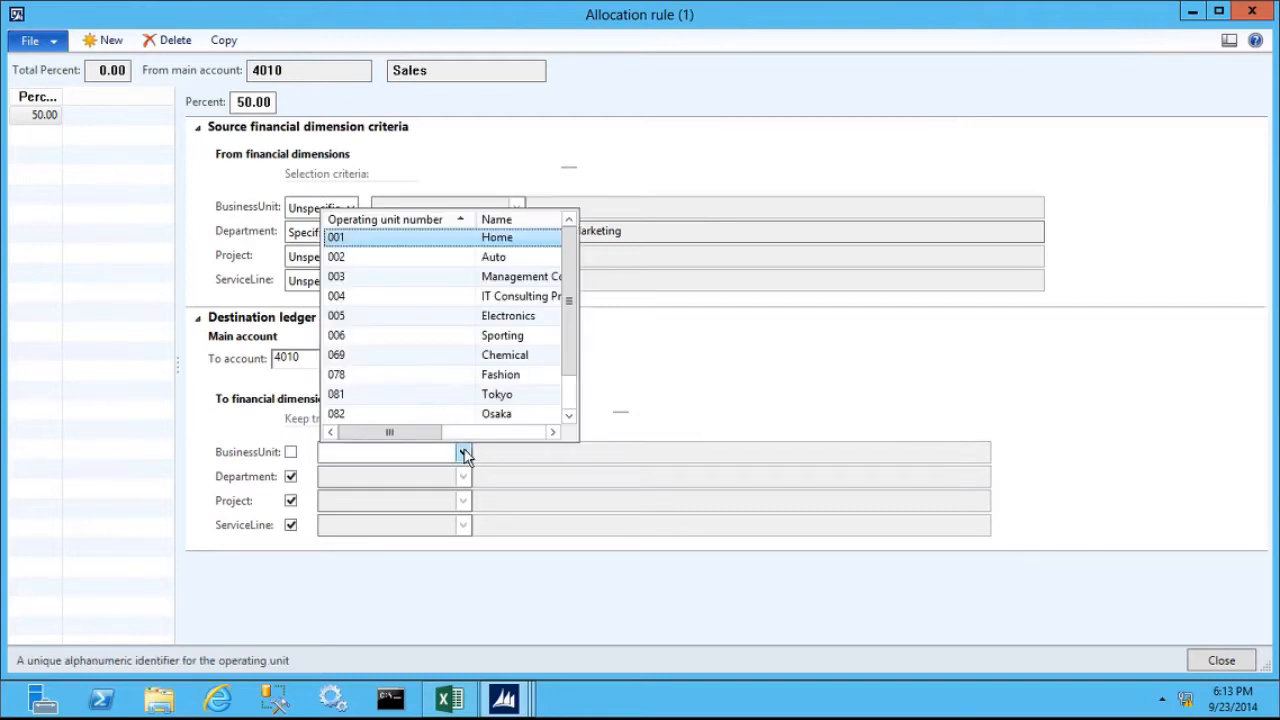
click(340, 316)
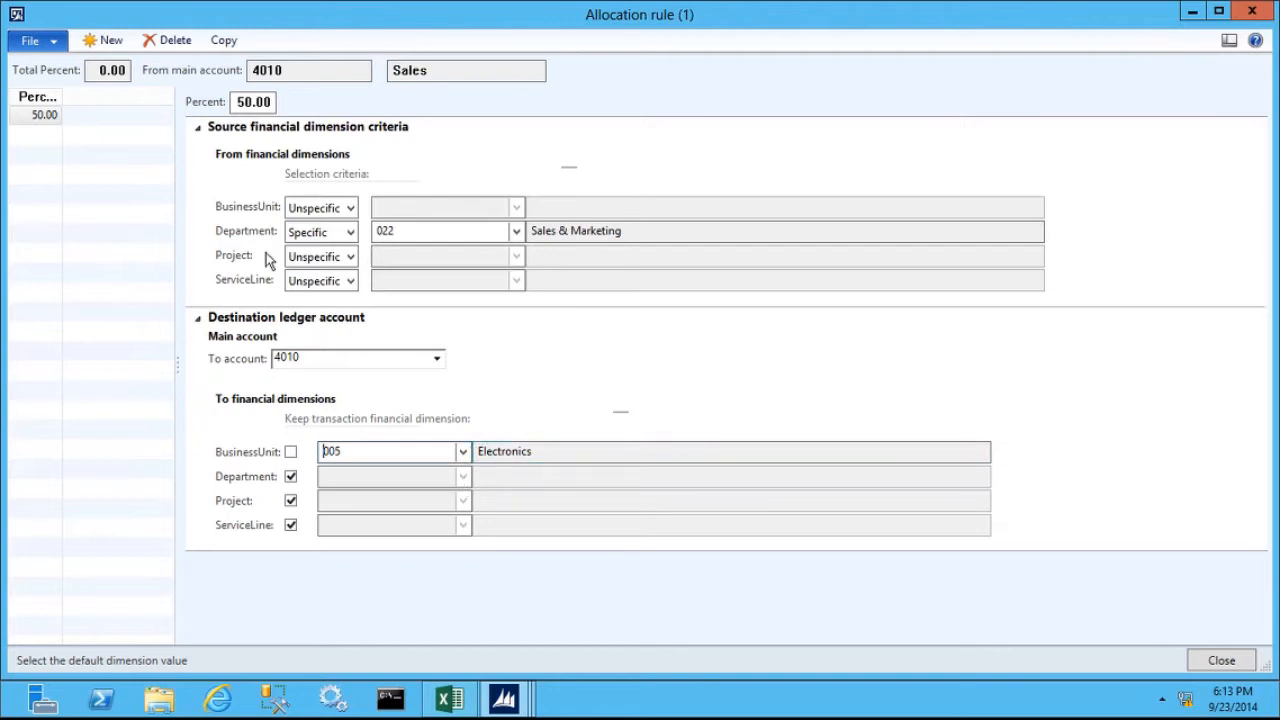
- Add a second allocation rule for the Sales account with a percent of 50
click(105, 45)
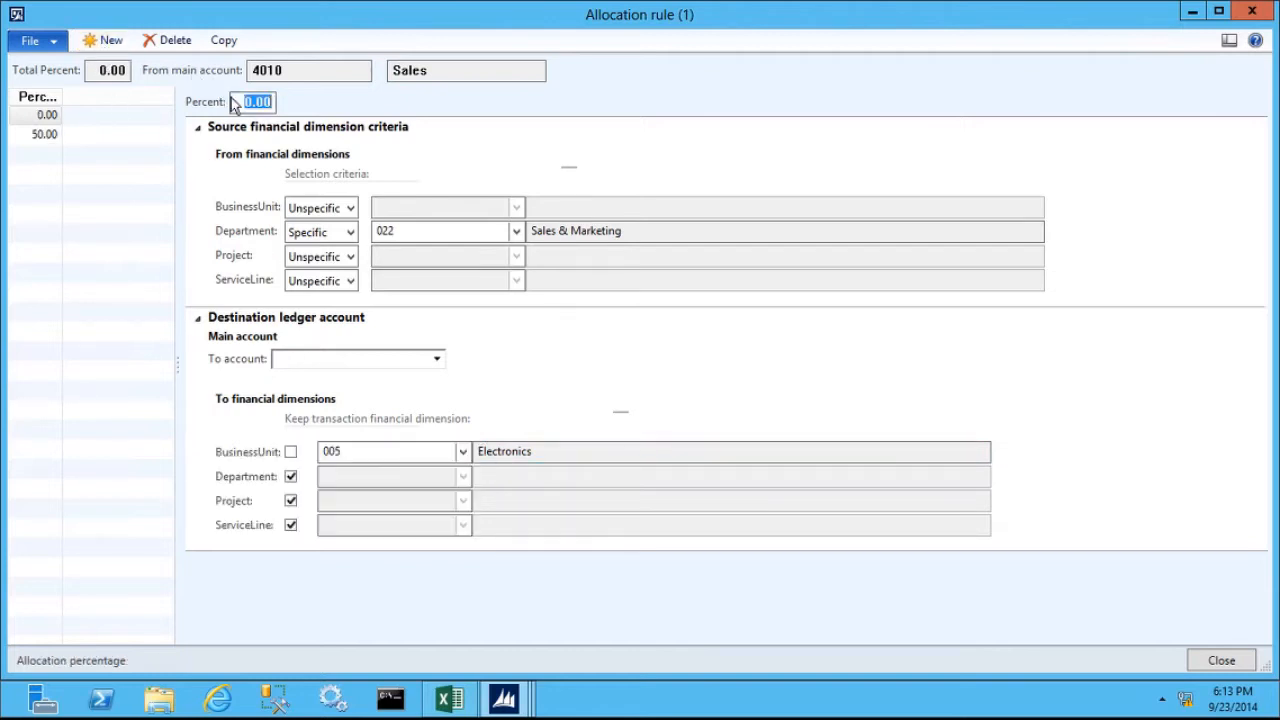
text(50)
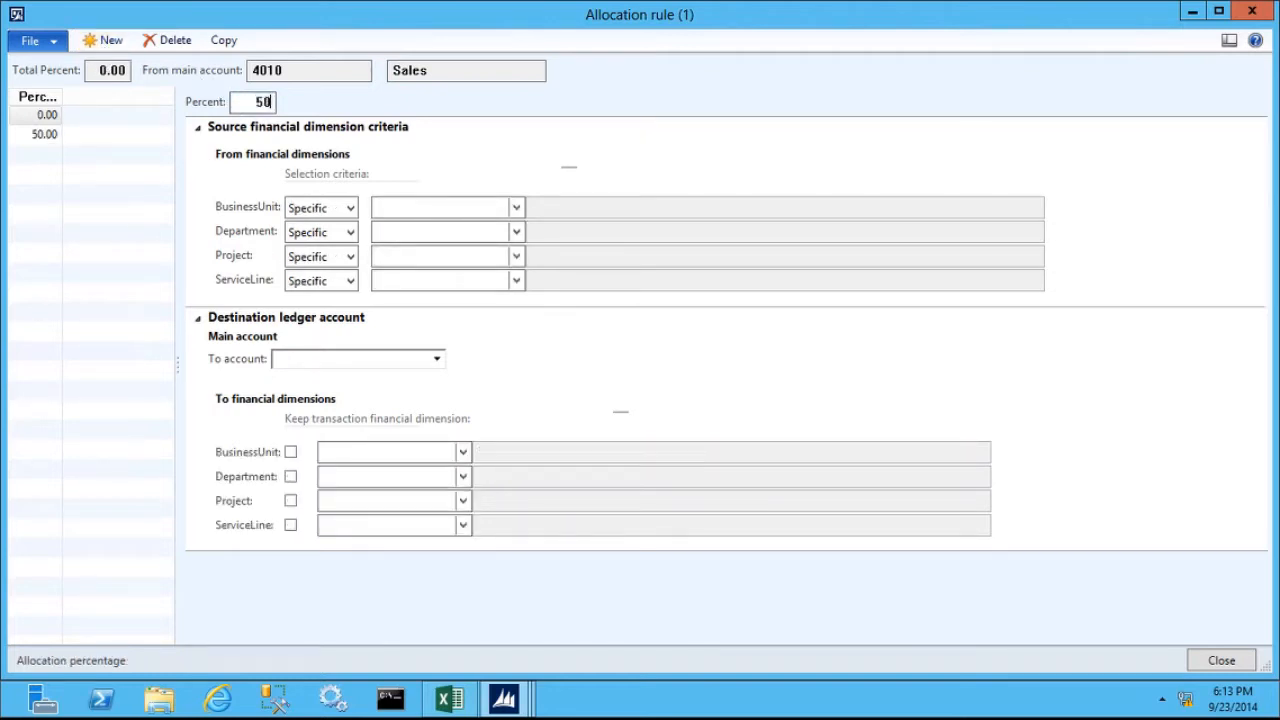
key(Tab)
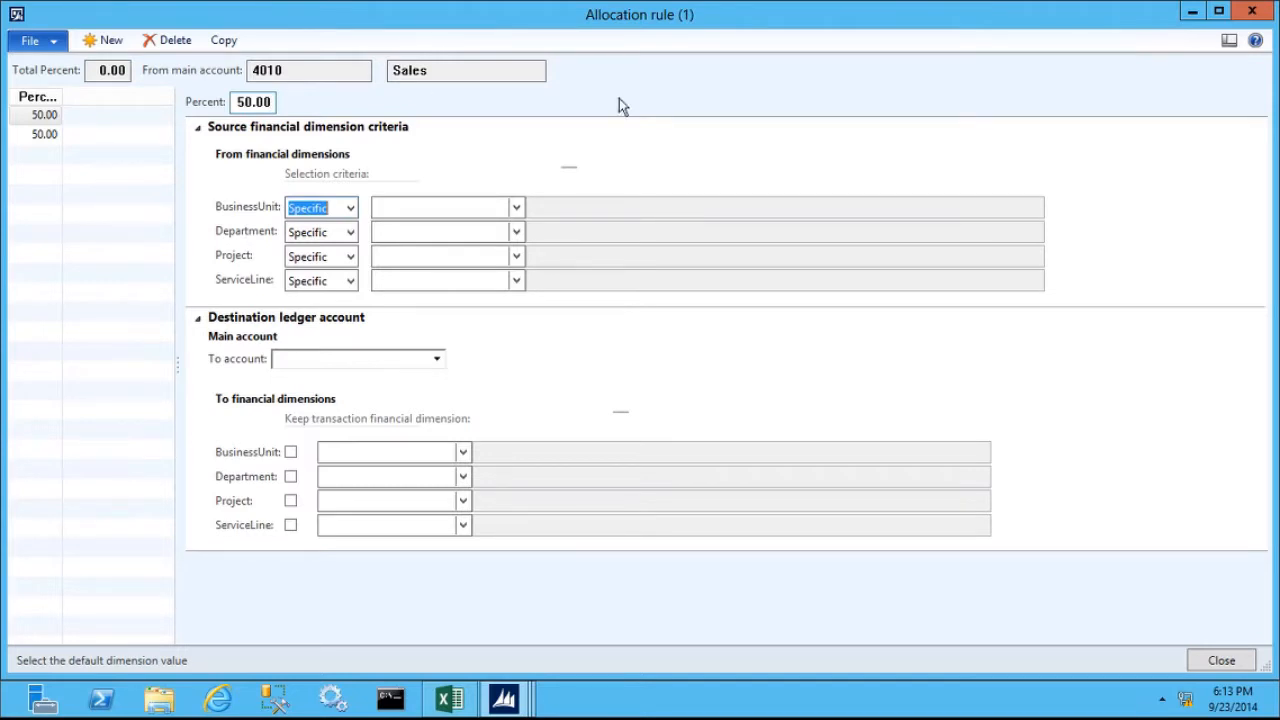
- Set the new rule's source selection criteria to Unspecific for BusinessUnit, Project and ServiceLine
click(351, 208)
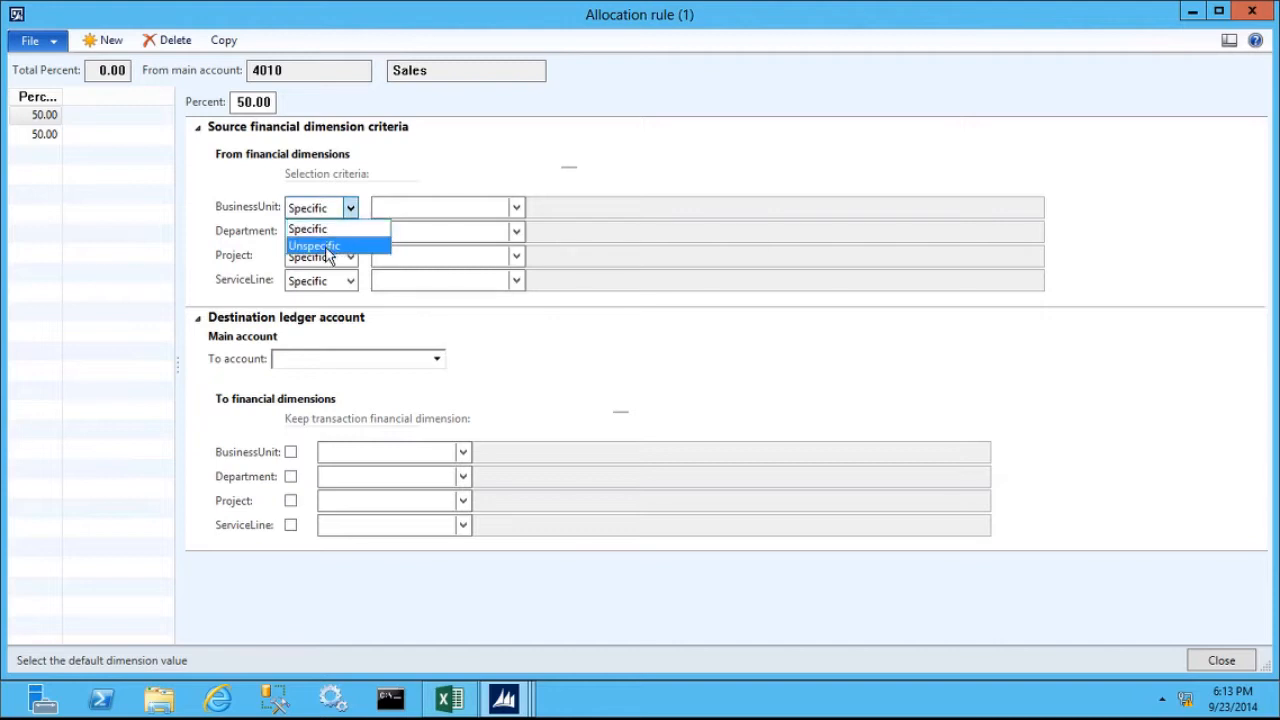
click(330, 248)
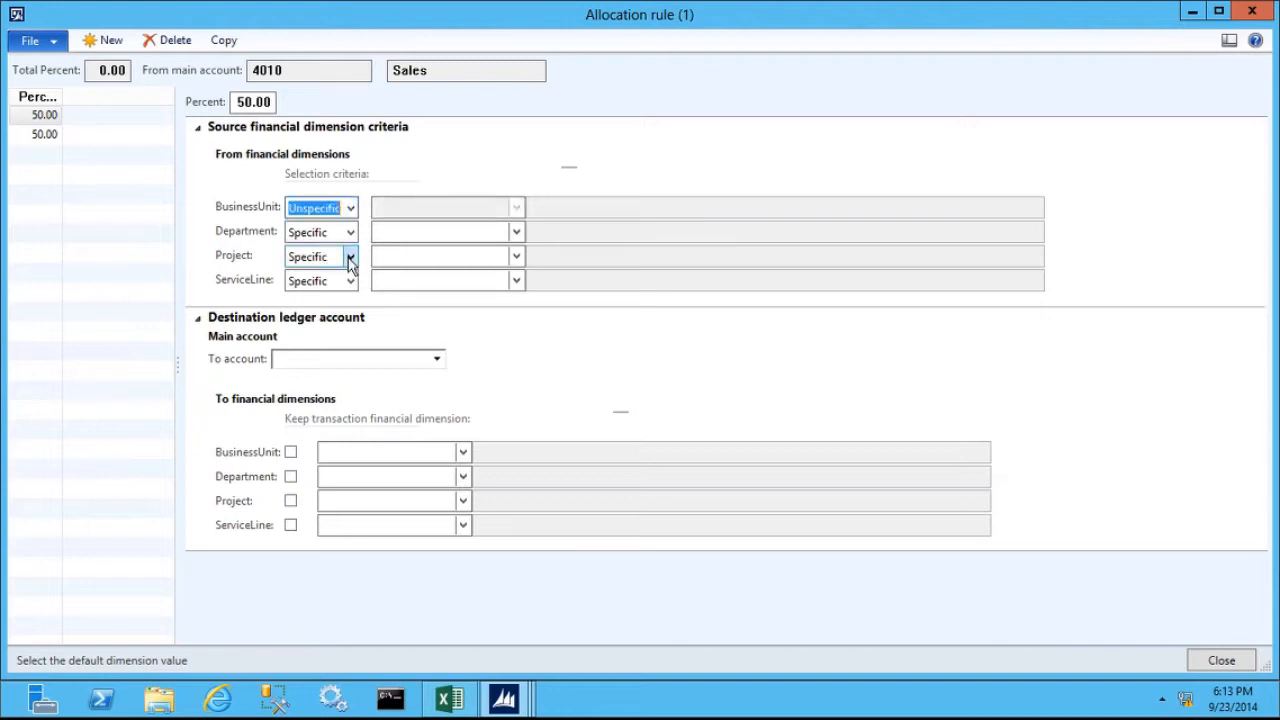
click(351, 257)
click(336, 295)
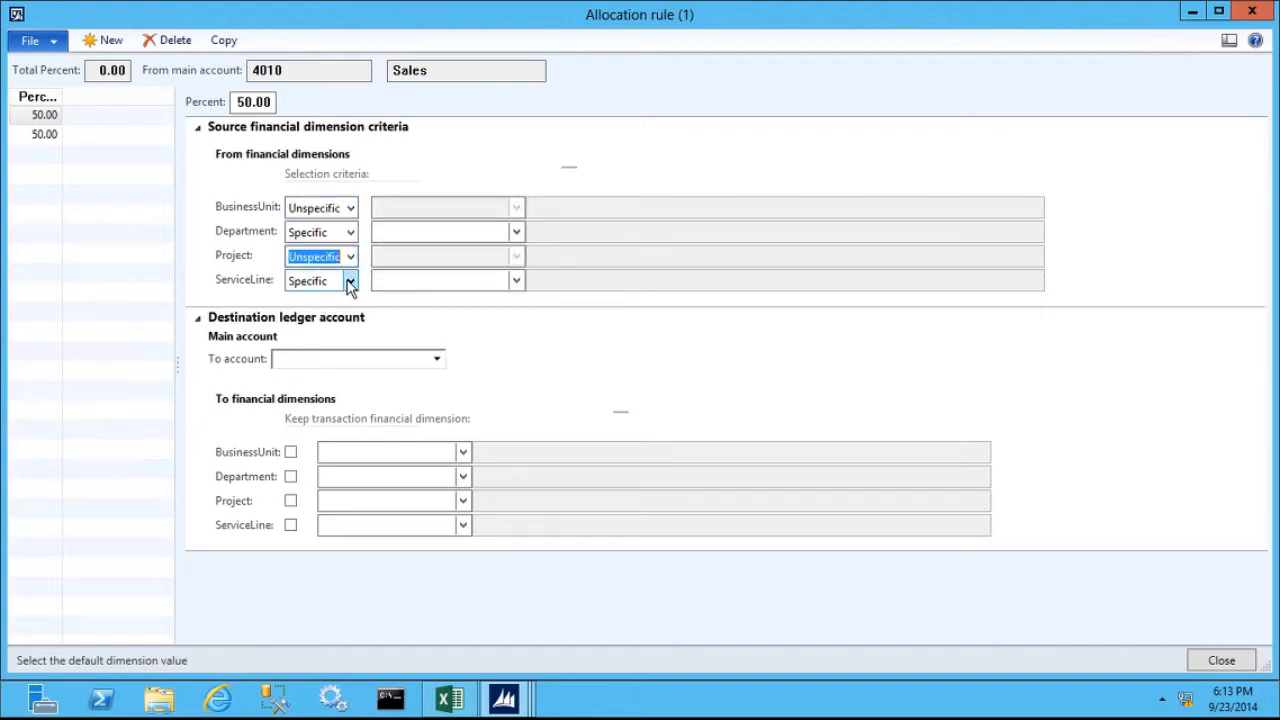
click(350, 283)
click(322, 318)
- Set the new rule's destination main account to 4010, view the warning's details and dismiss it
click(310, 359)
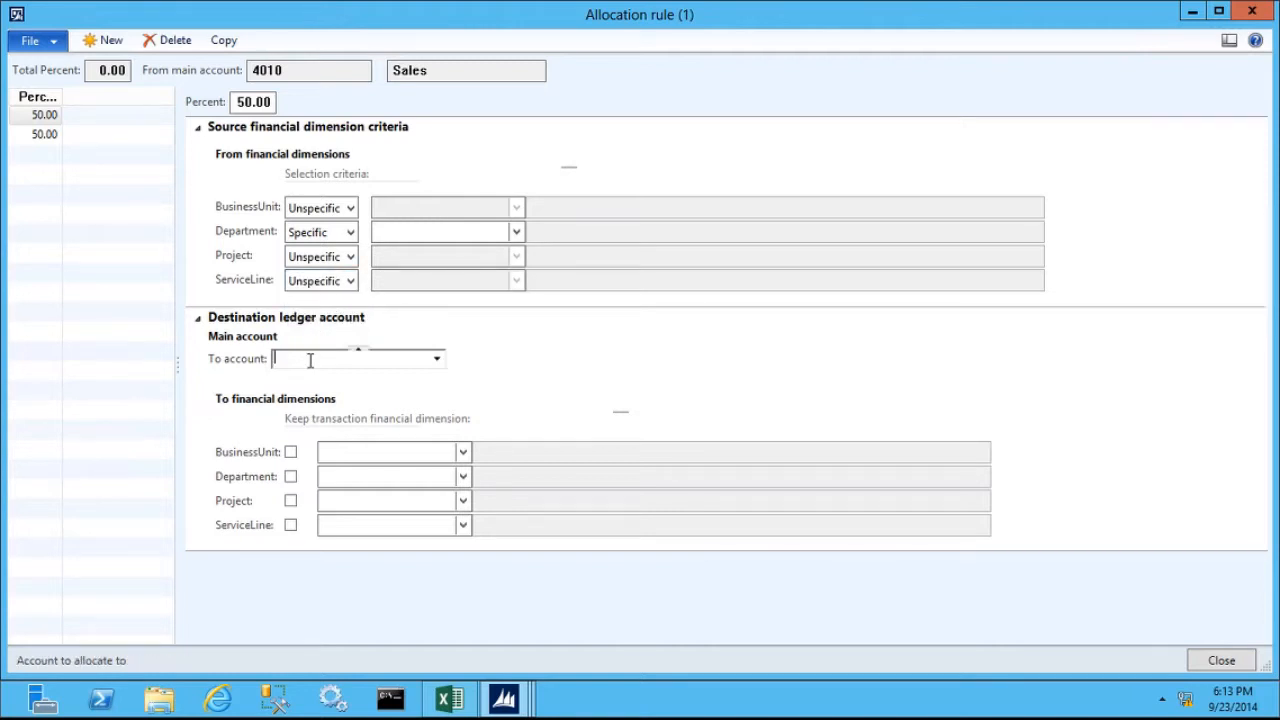
text(4010)
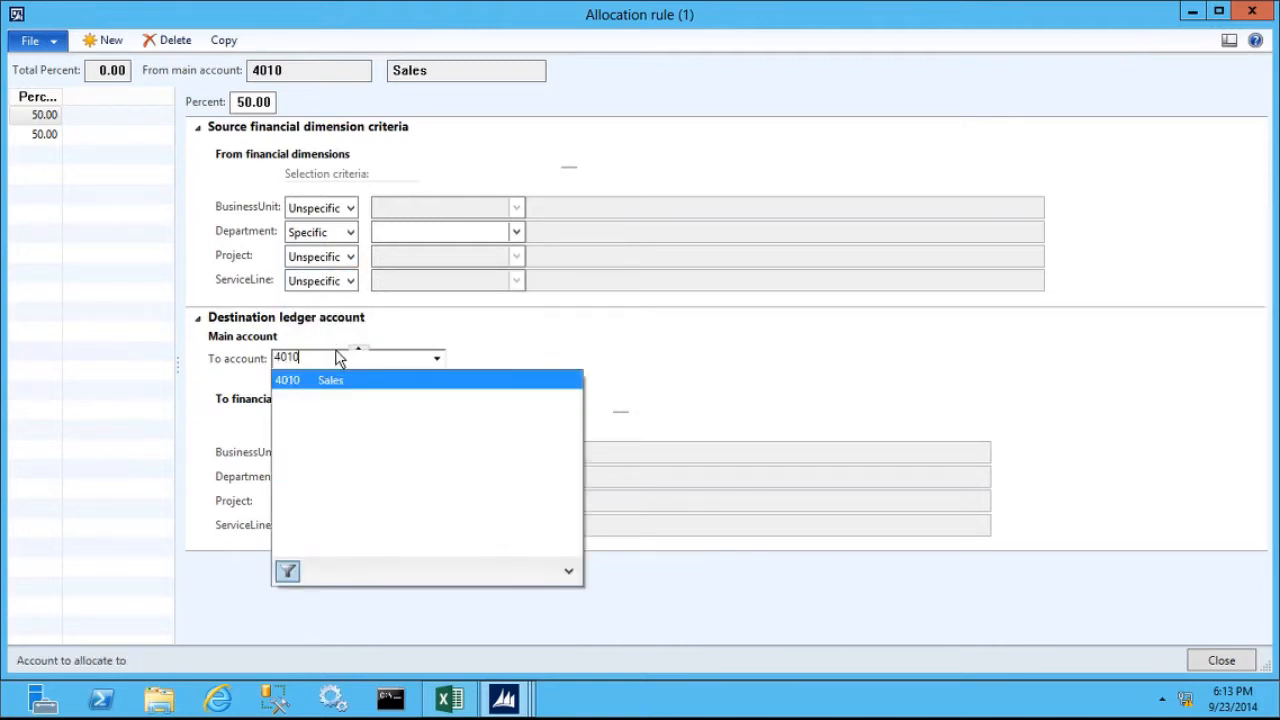
key(Tab)
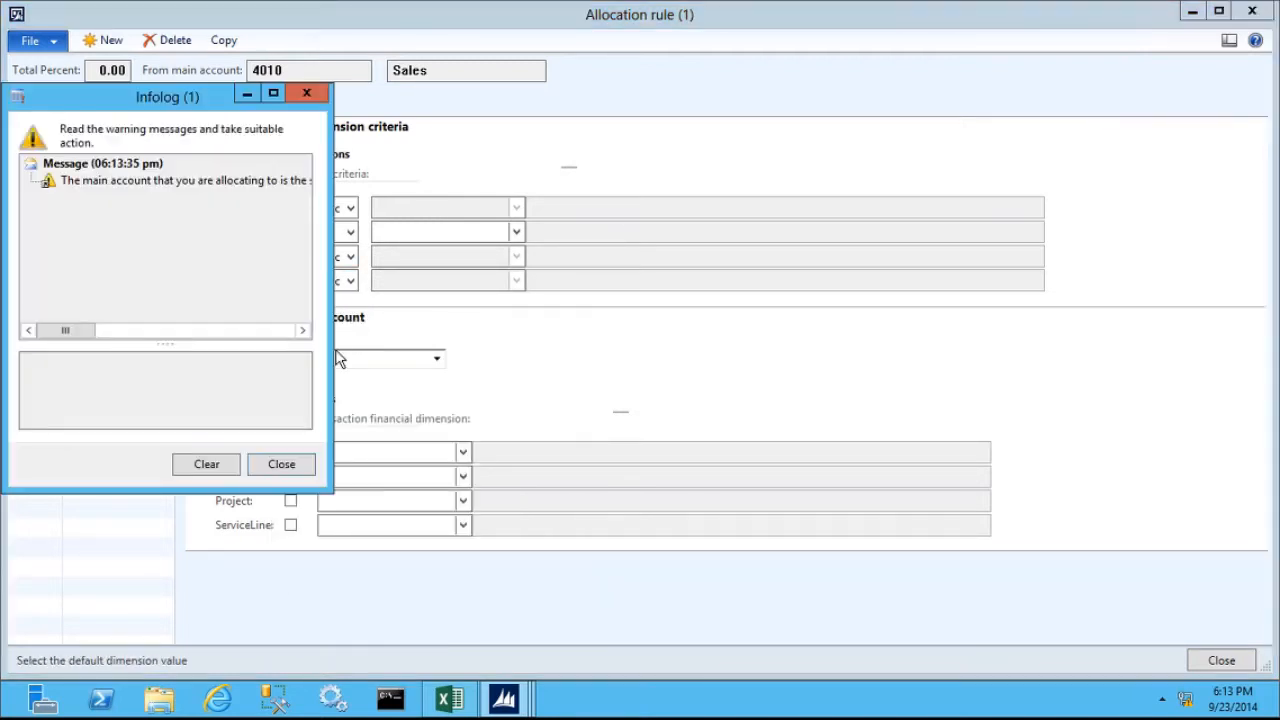
click(151, 182)
click(281, 467)
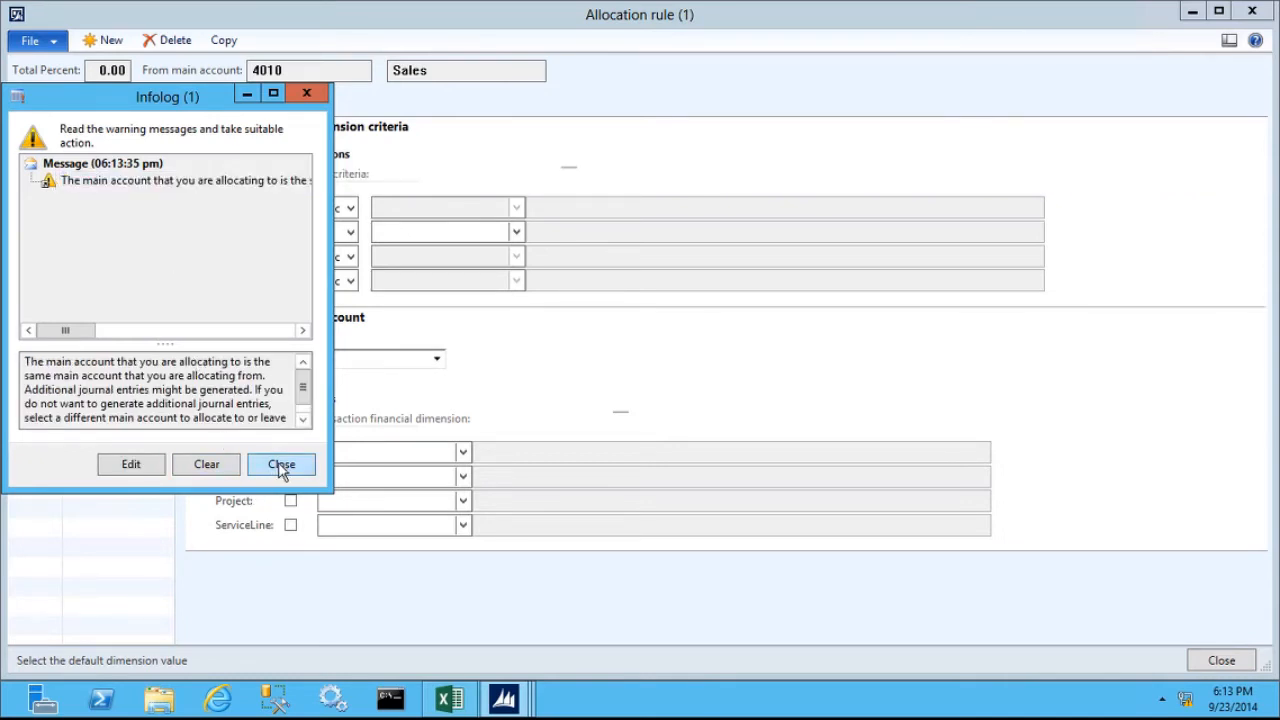
- Keep the transaction's Department, Project and ServiceLine in the new rule's destination, and assign business unit 006, Sporting
click(290, 477)
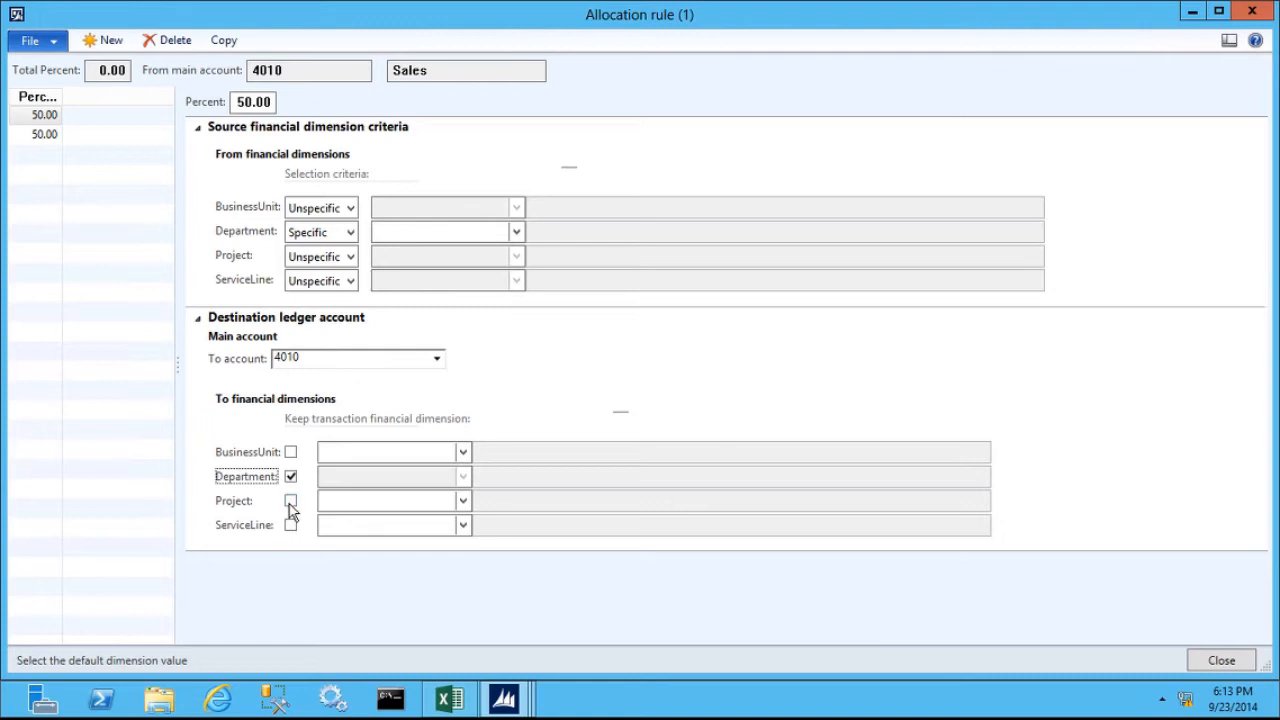
click(290, 504)
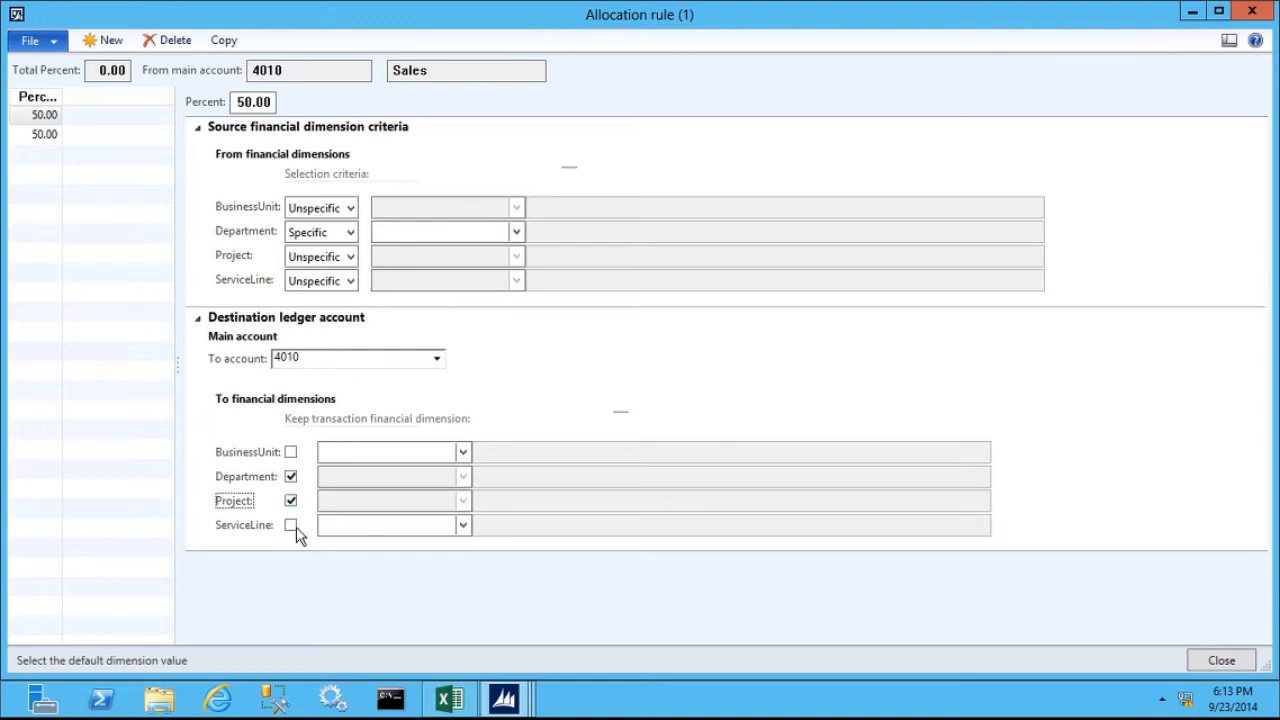
click(292, 527)
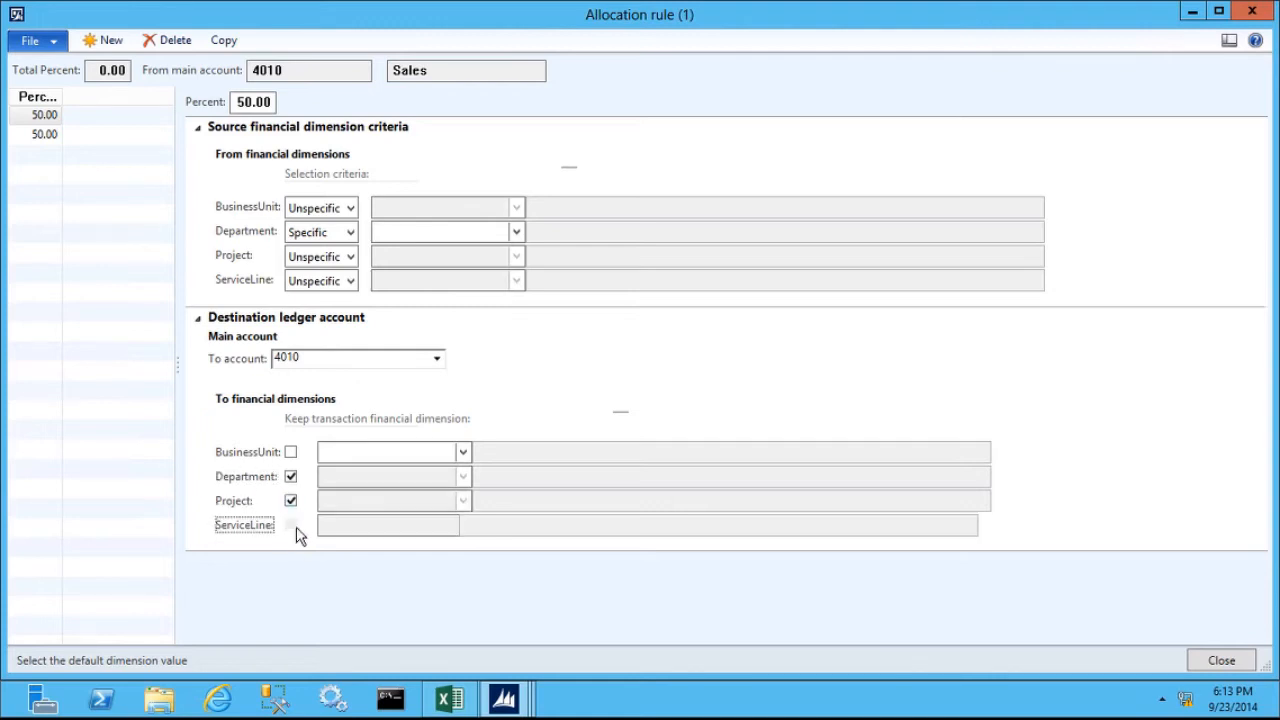
click(345, 452)
click(462, 453)
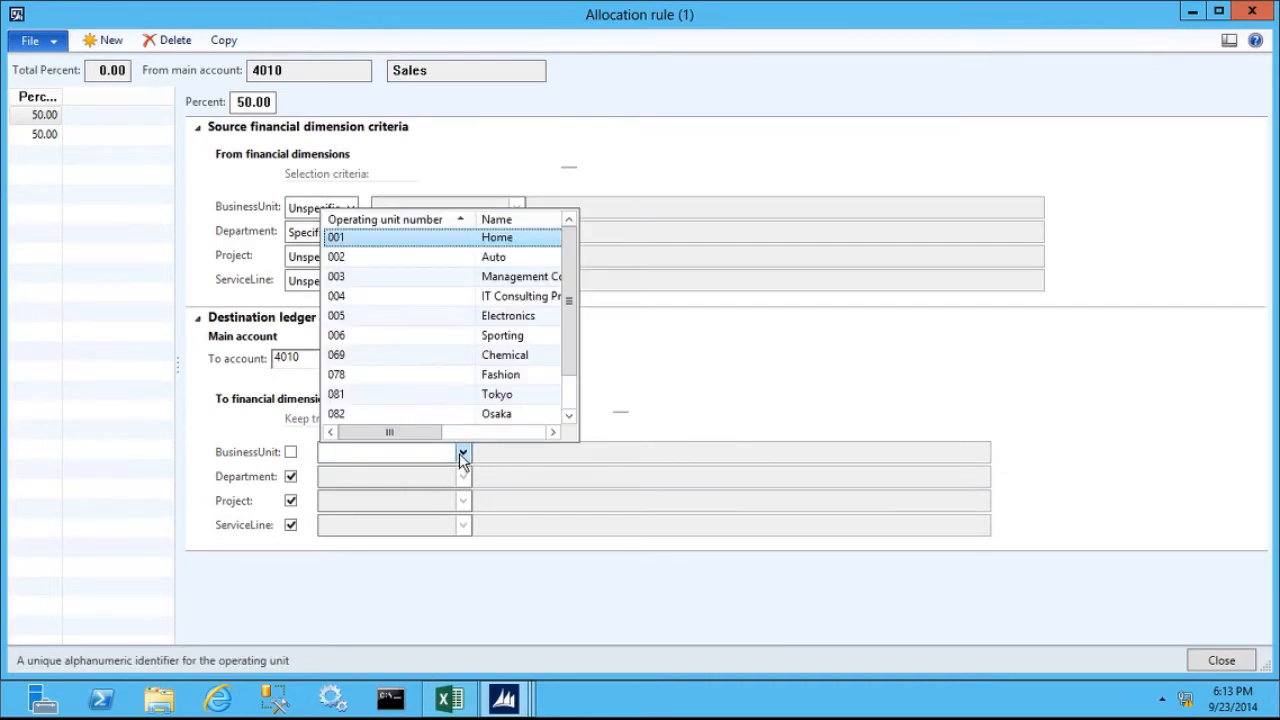
click(366, 337)
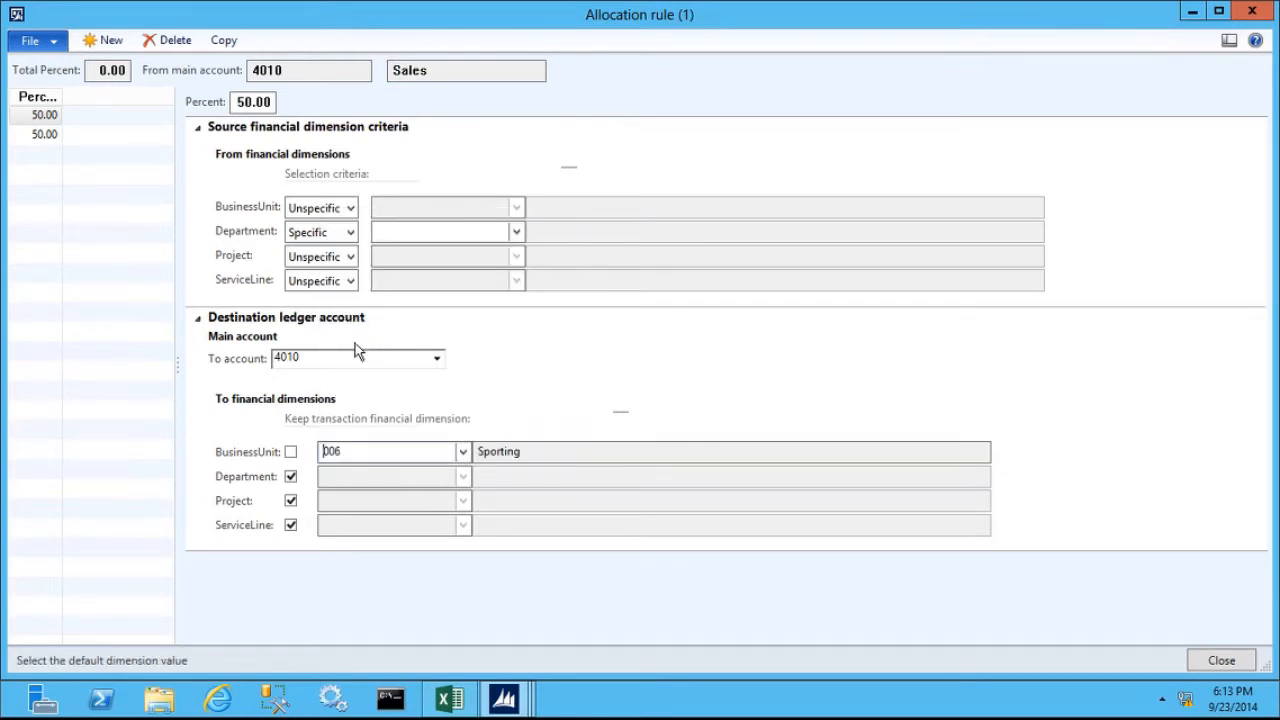
- Set the new rule's specific source department to 022, Sales & Marketing, and close the allocation rules after checking the other rule
click(450, 232)
click(518, 232)
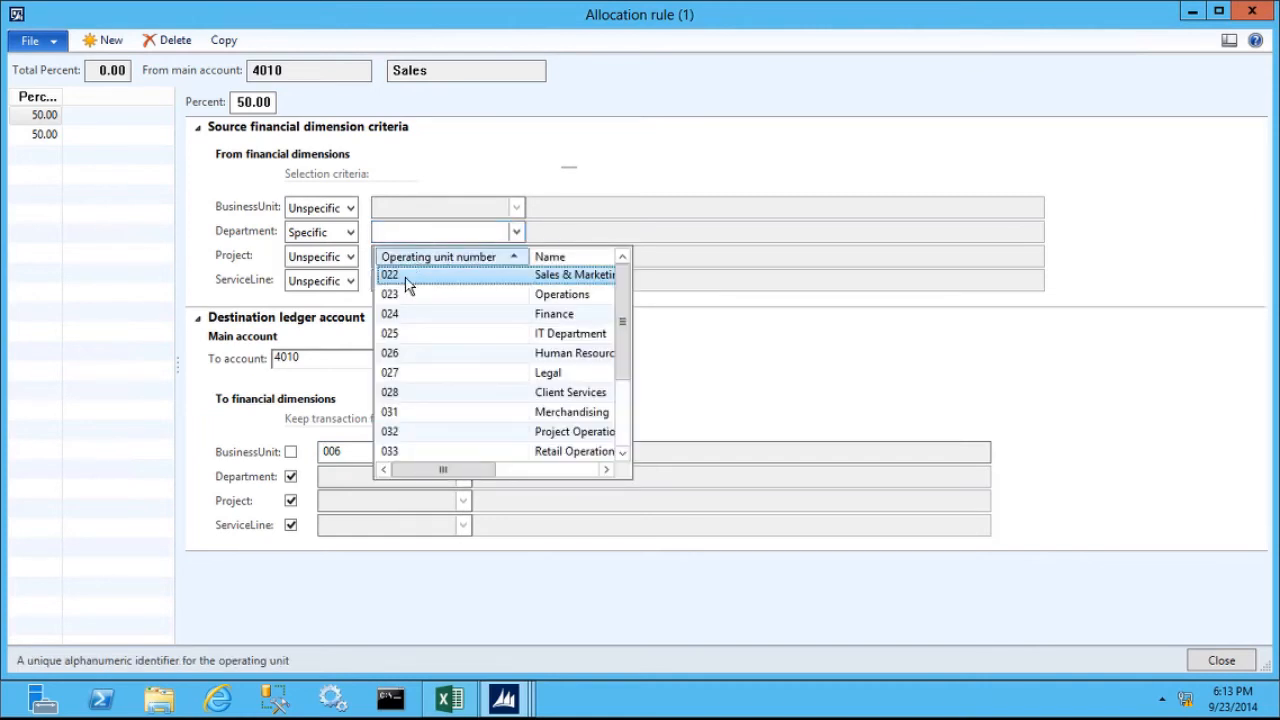
click(420, 280)
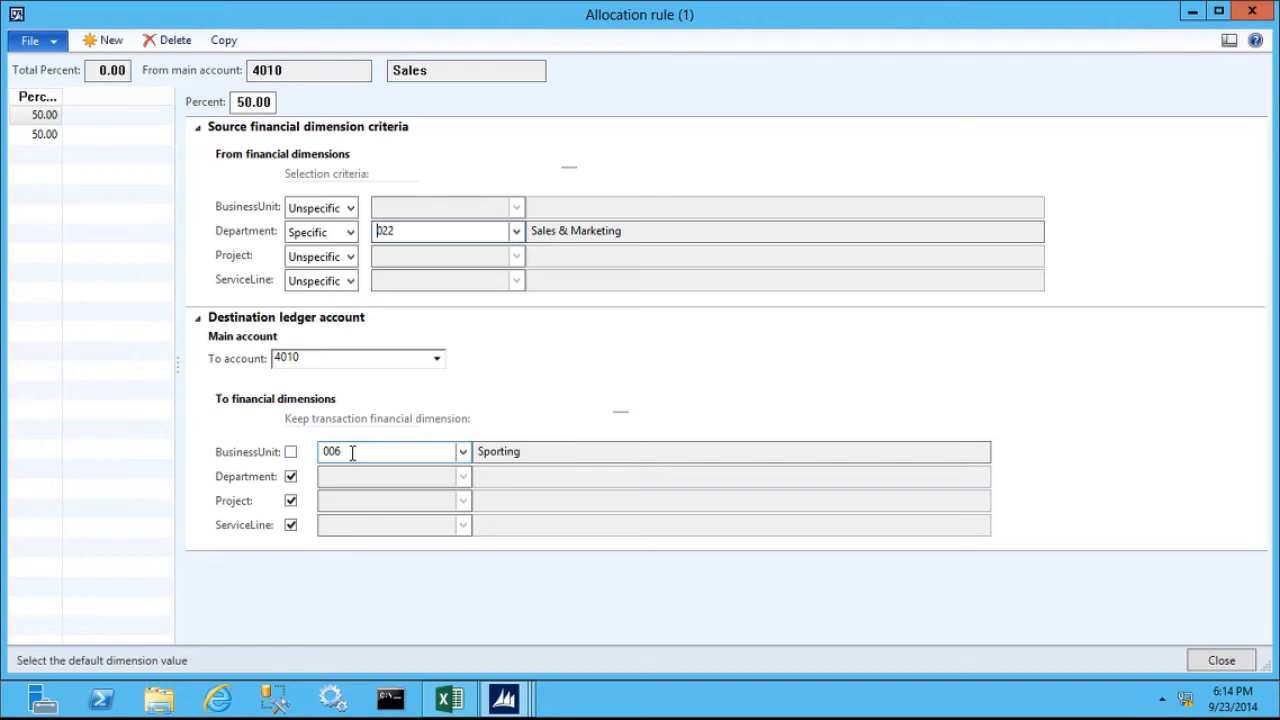
click(44, 134)
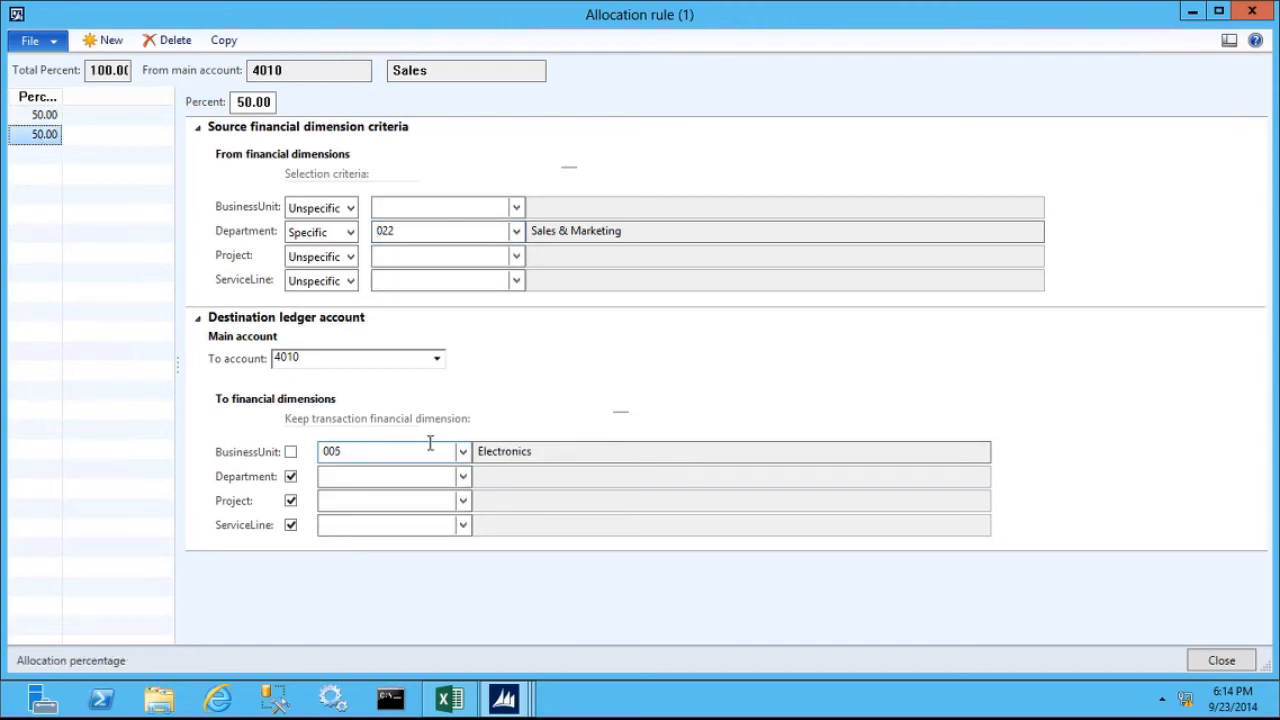
click(1220, 662)
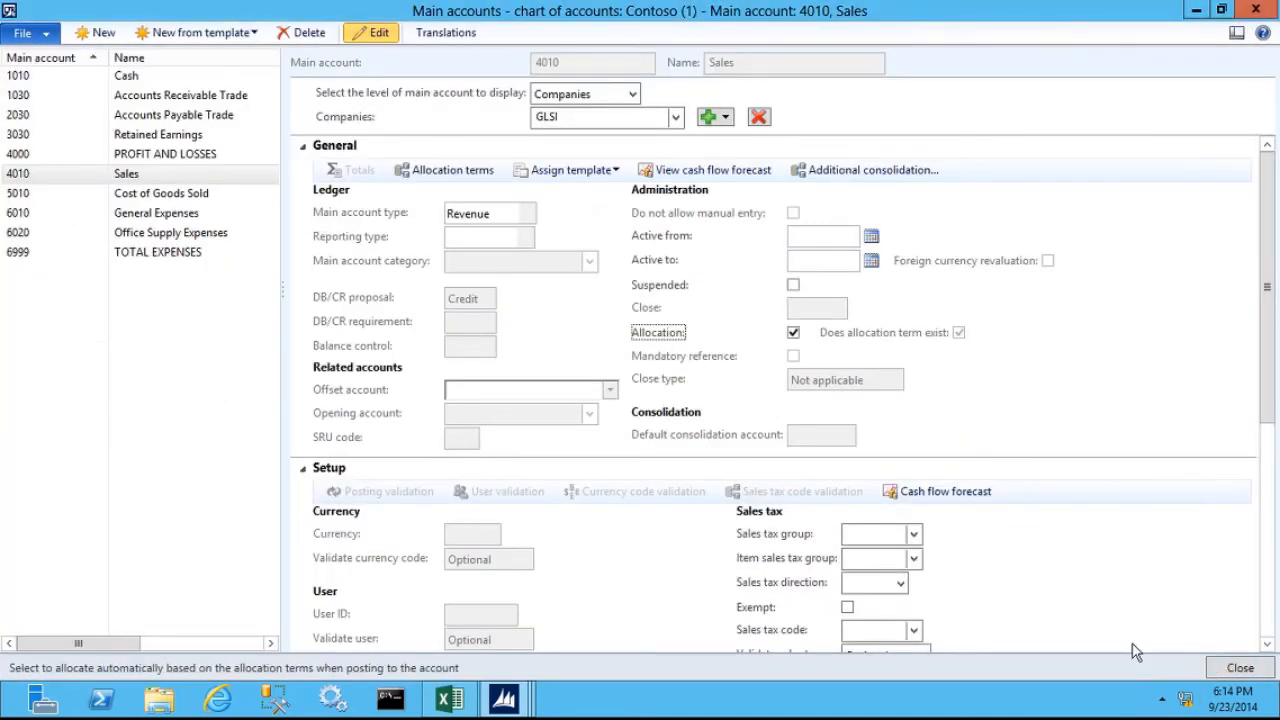